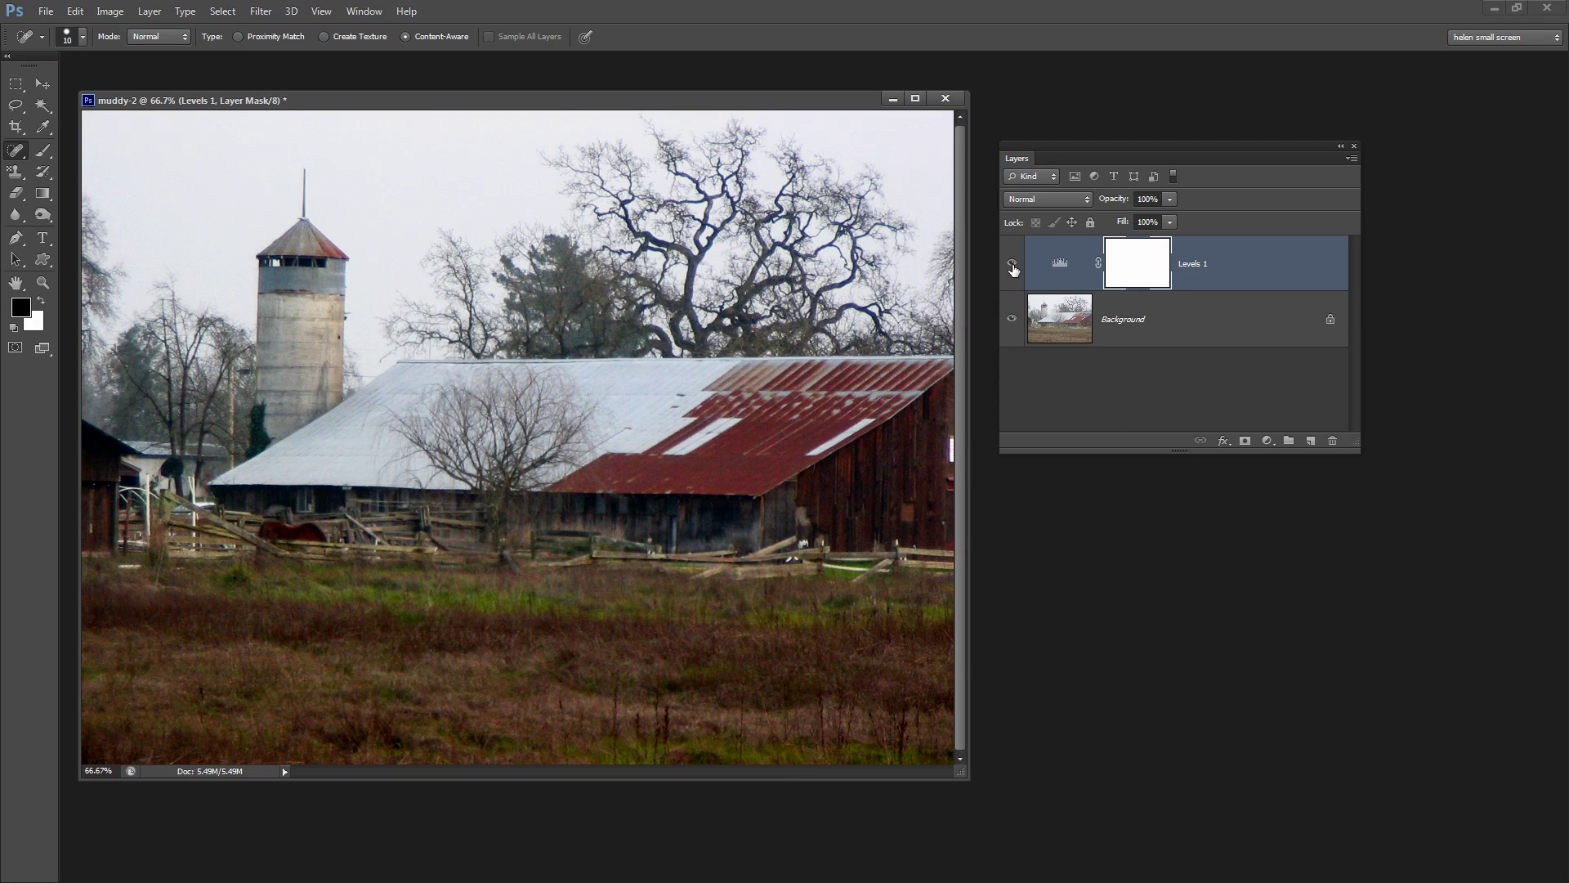
# Step: Compare the barn photo with Levels 1 hidden and shown, then delete the Levels 1 layer
pyautogui.click(1012, 264)
pyautogui.moveTo(961, 772); pyautogui.dragTo(1035, 792)
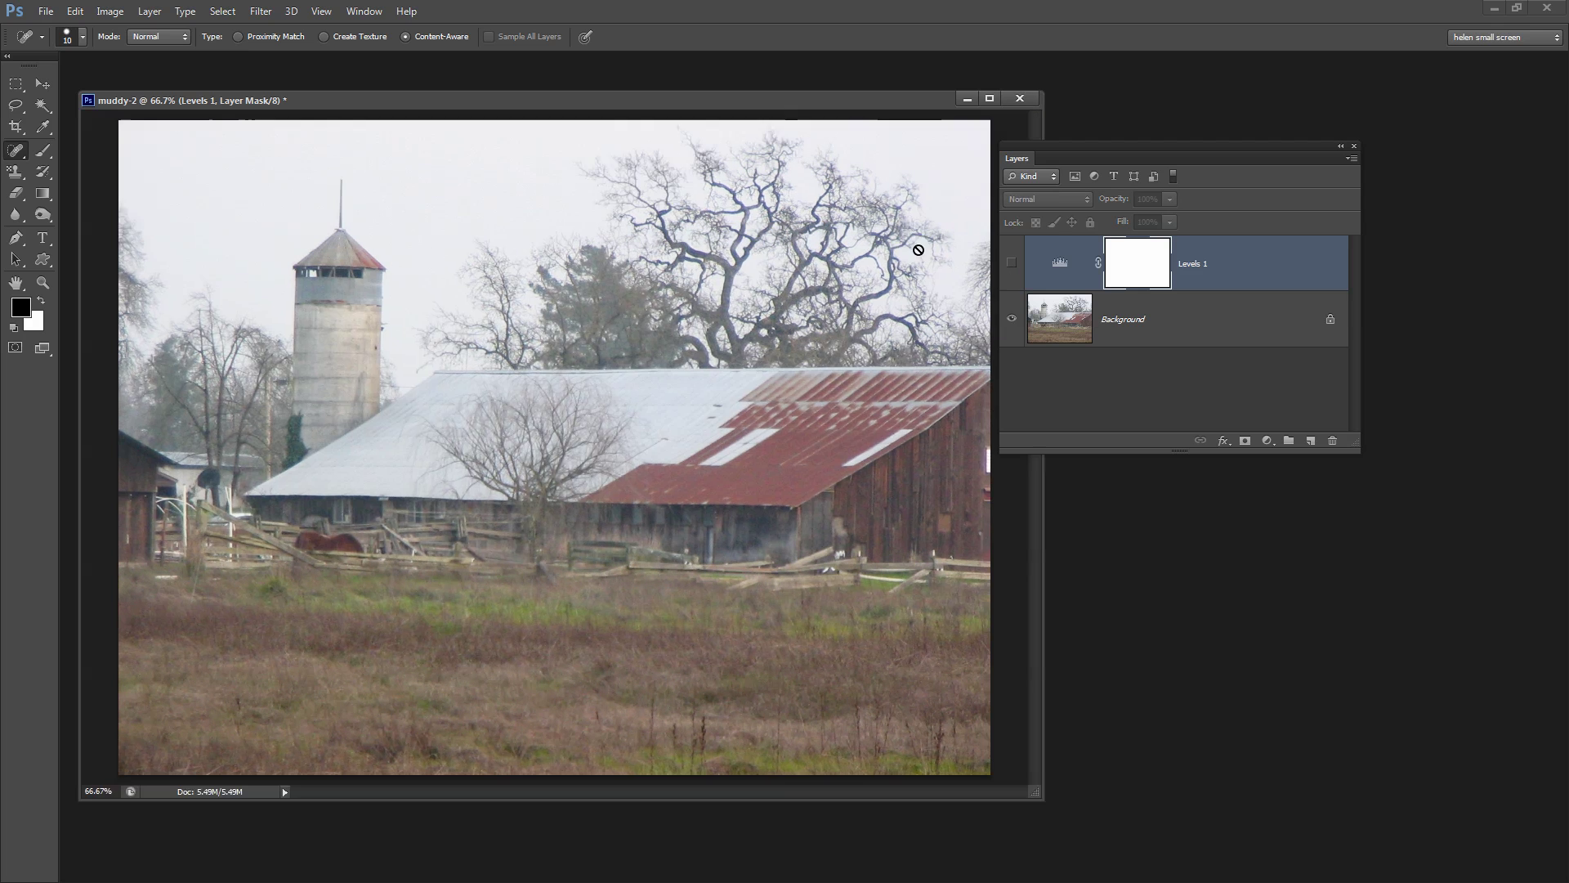
pyautogui.moveTo(1047, 148); pyautogui.dragTo(1166, 87)
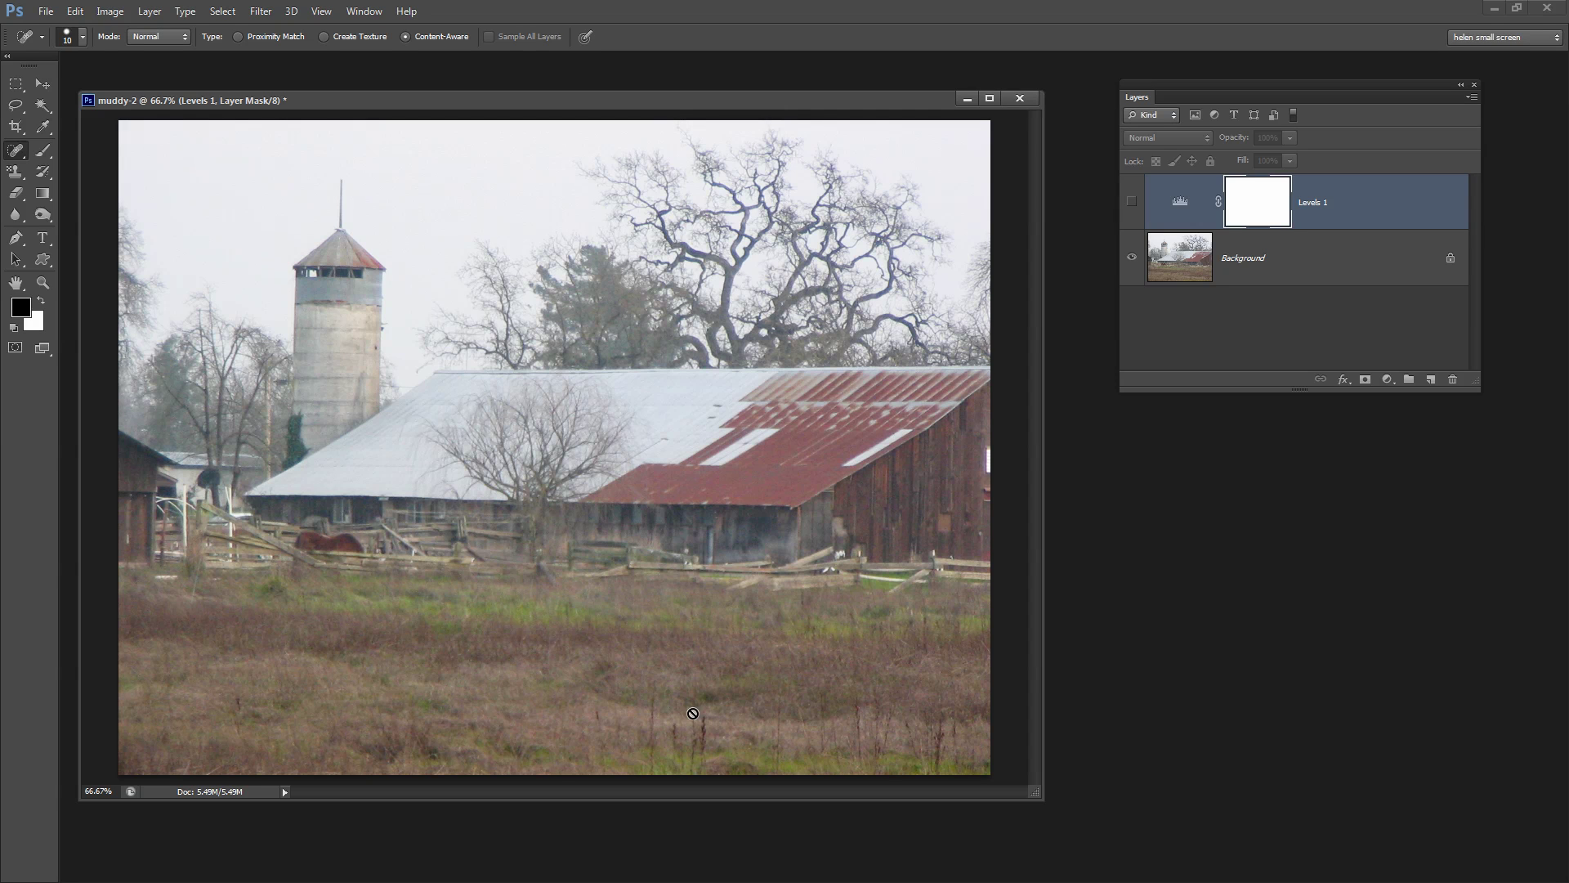
pyautogui.click(1132, 205)
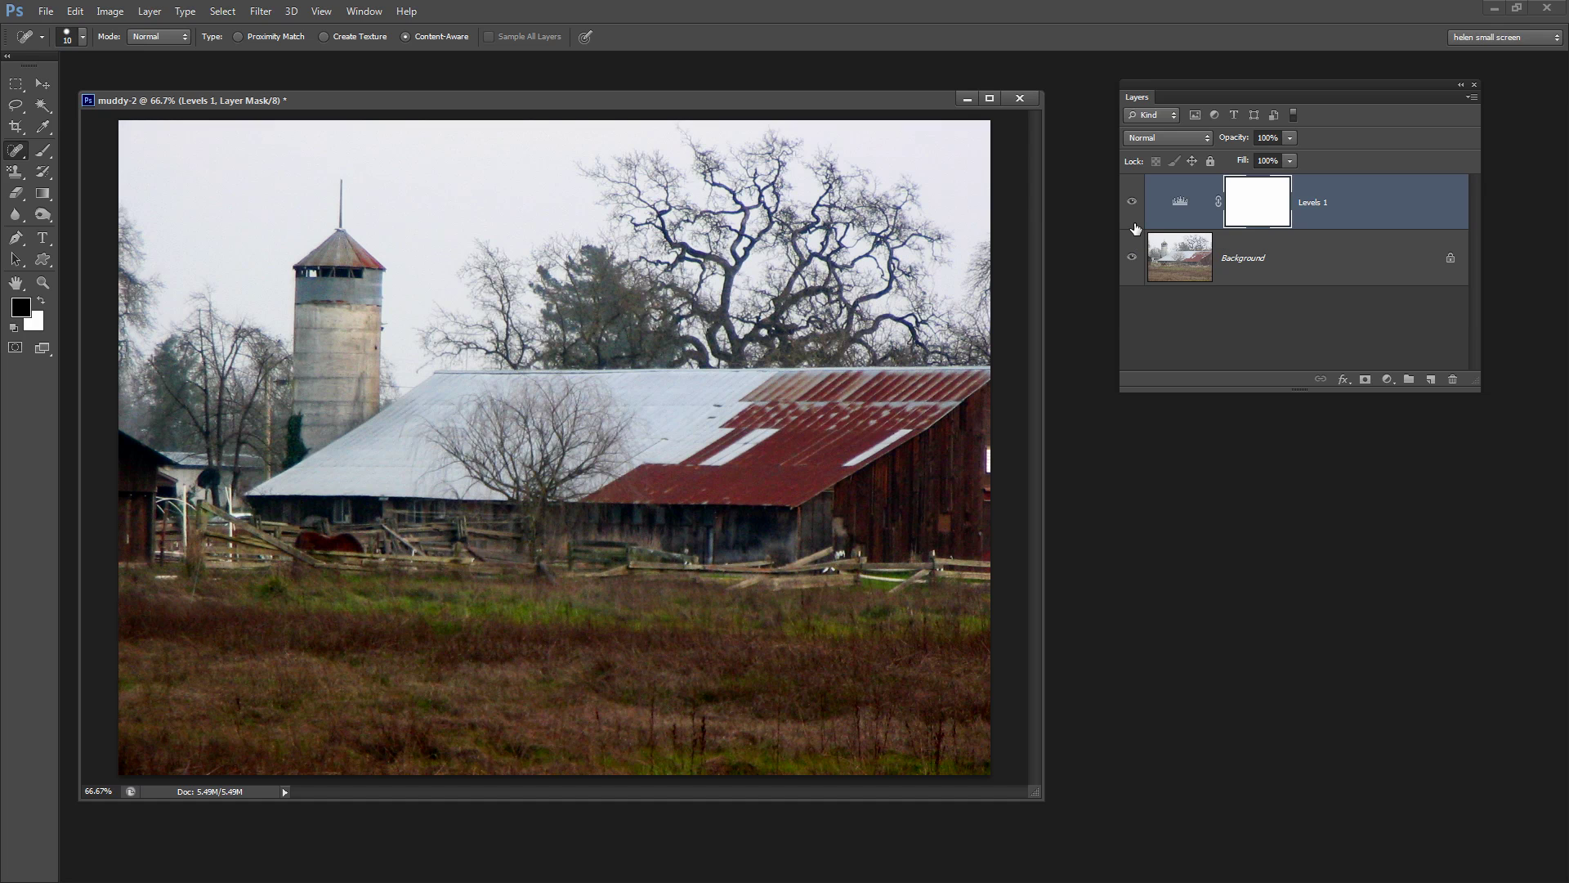
pyautogui.moveTo(1359, 190); pyautogui.dragTo(1453, 380)
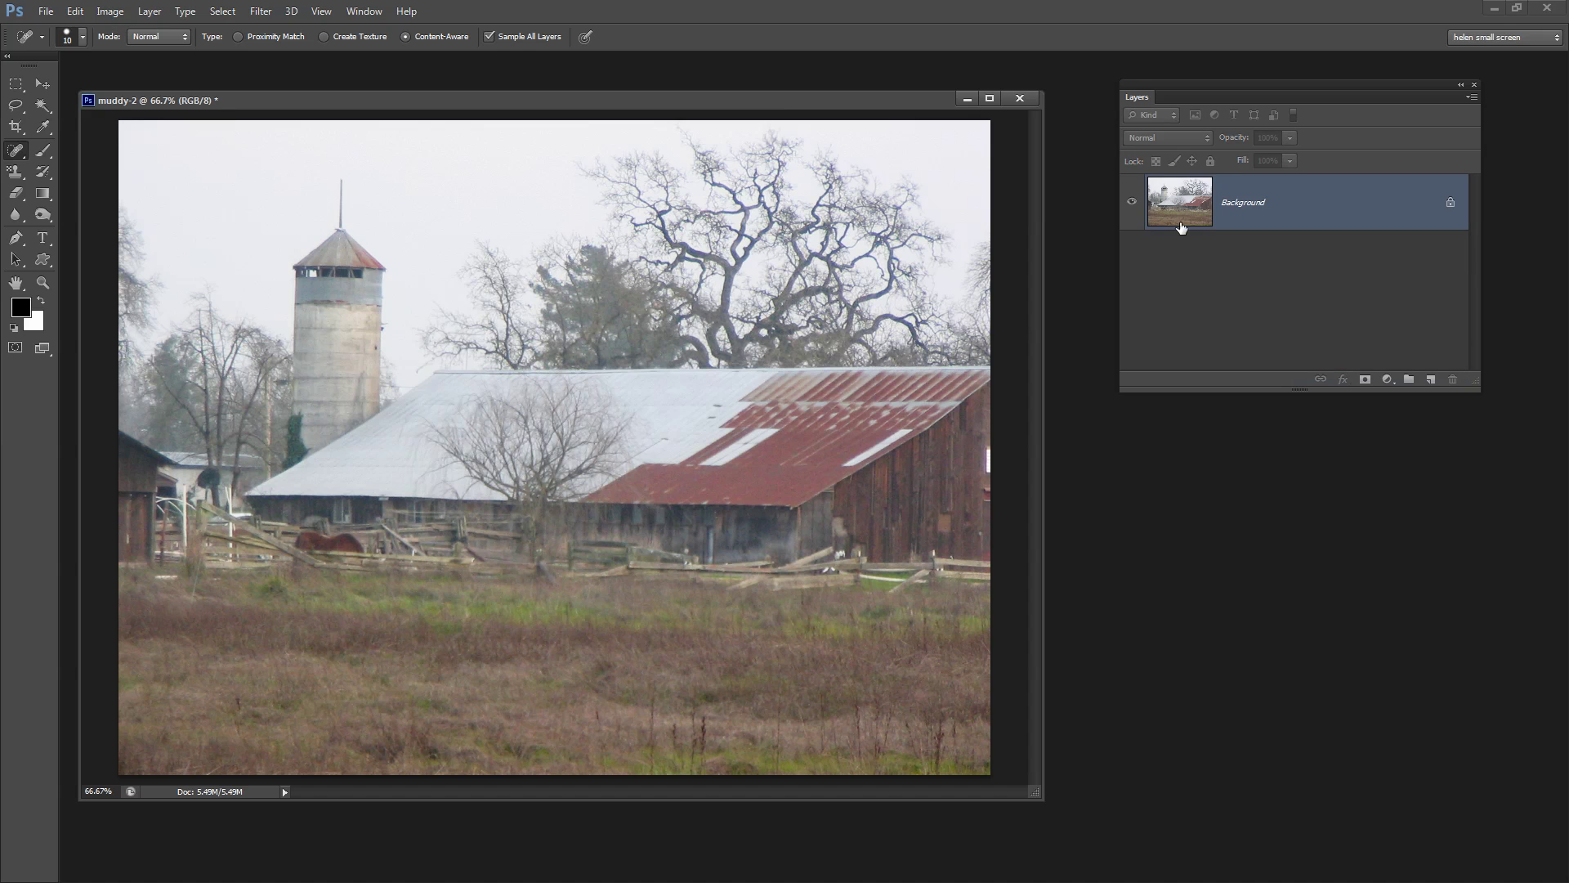
# Step: Start a new Levels adjustment layer via Layer > New Adjustment Layer > Levels
pyautogui.click(364, 12)
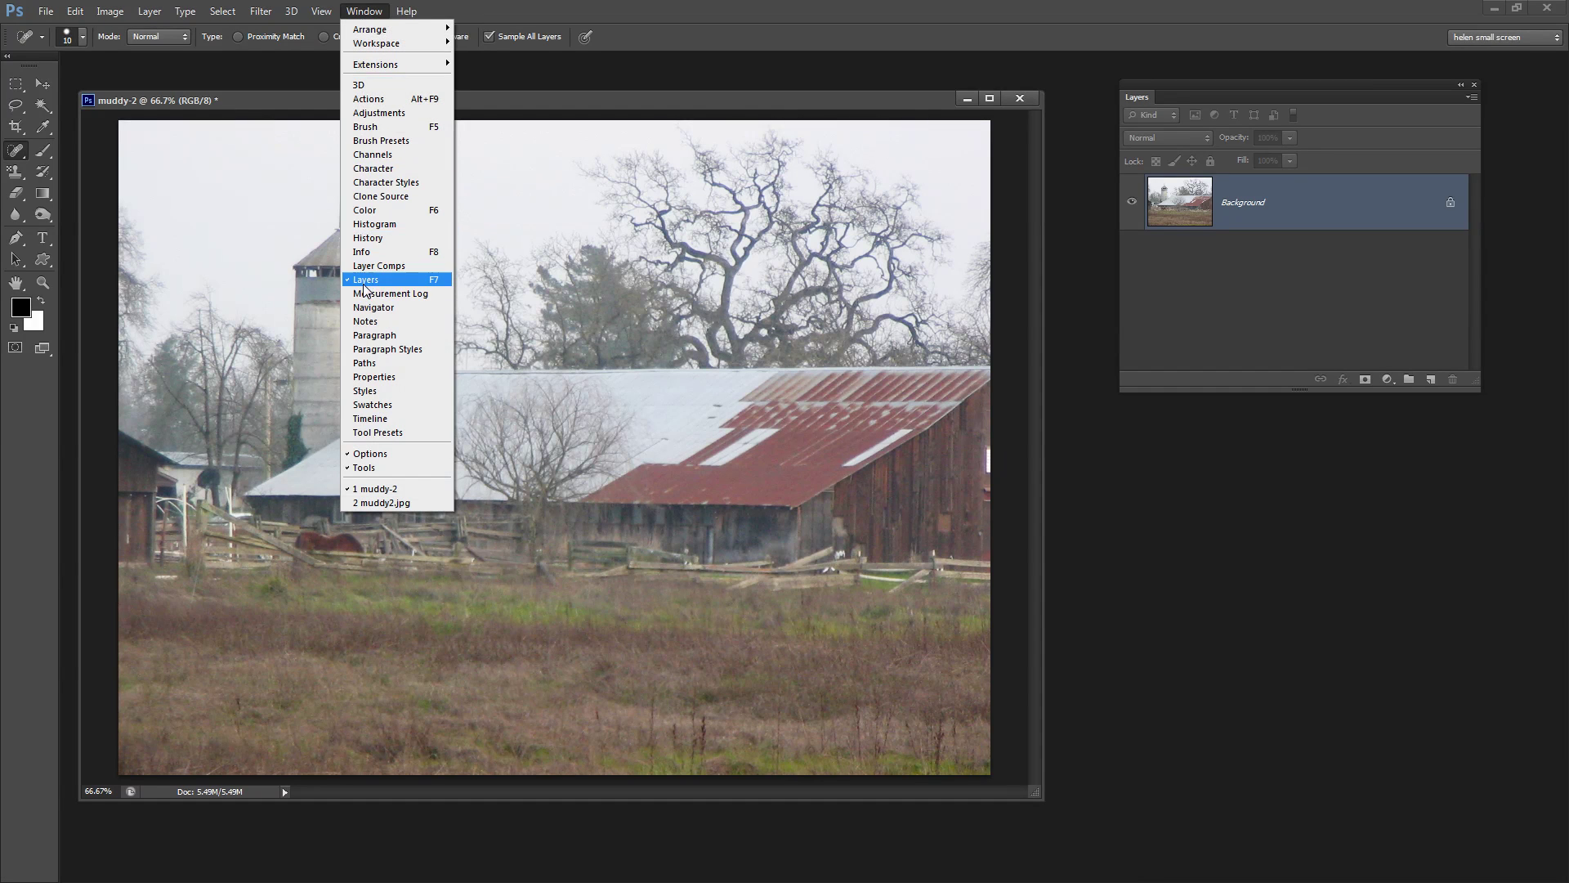
pyautogui.click(1190, 292)
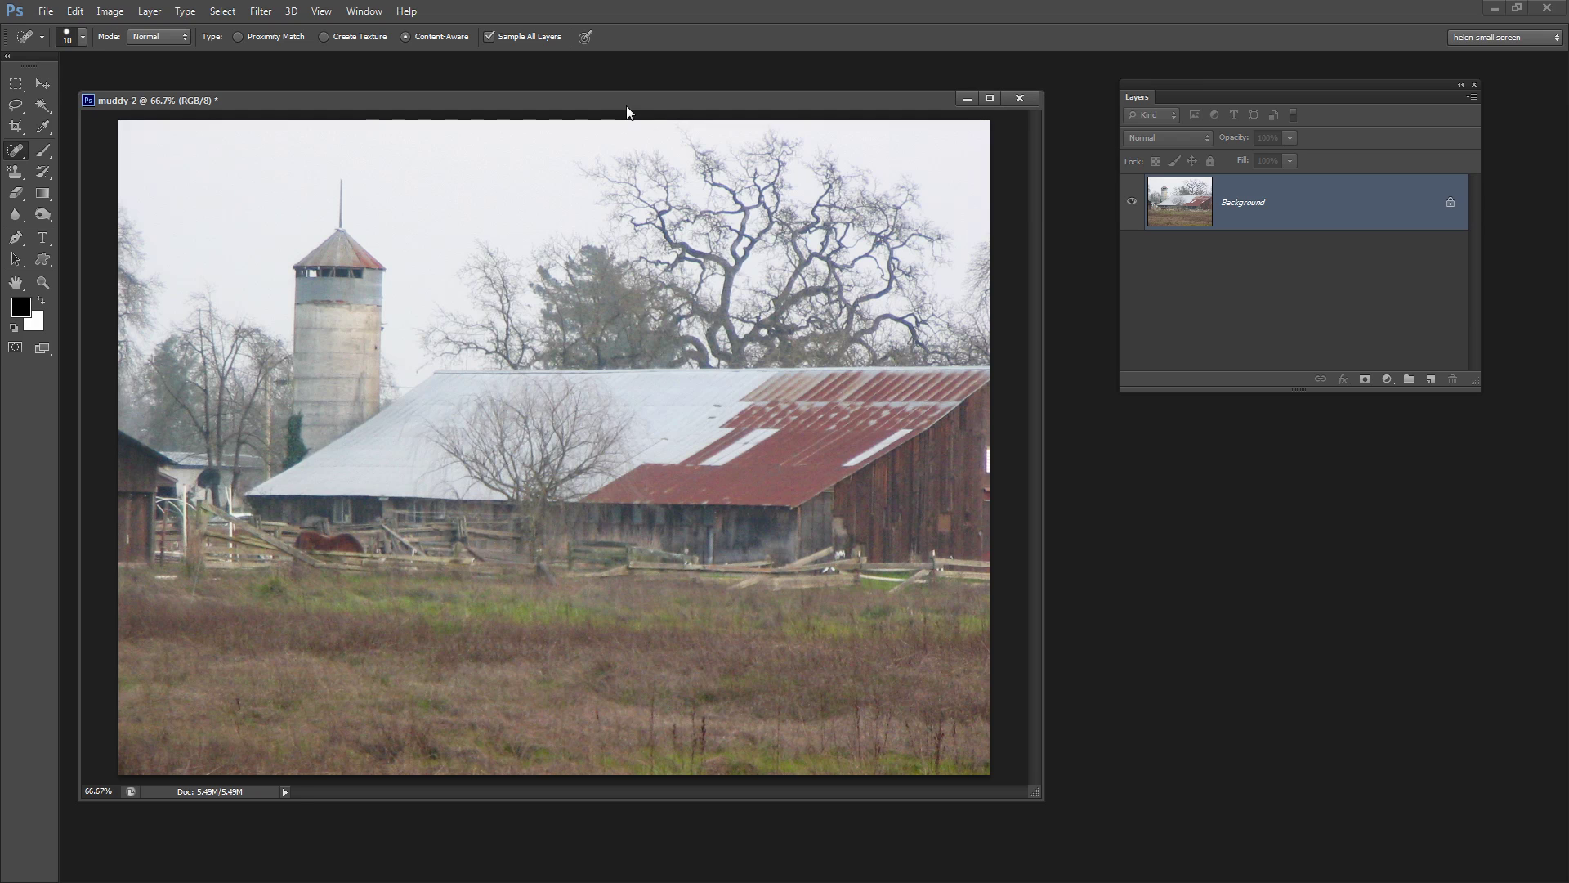
pyautogui.moveTo(627, 101); pyautogui.dragTo(639, 105)
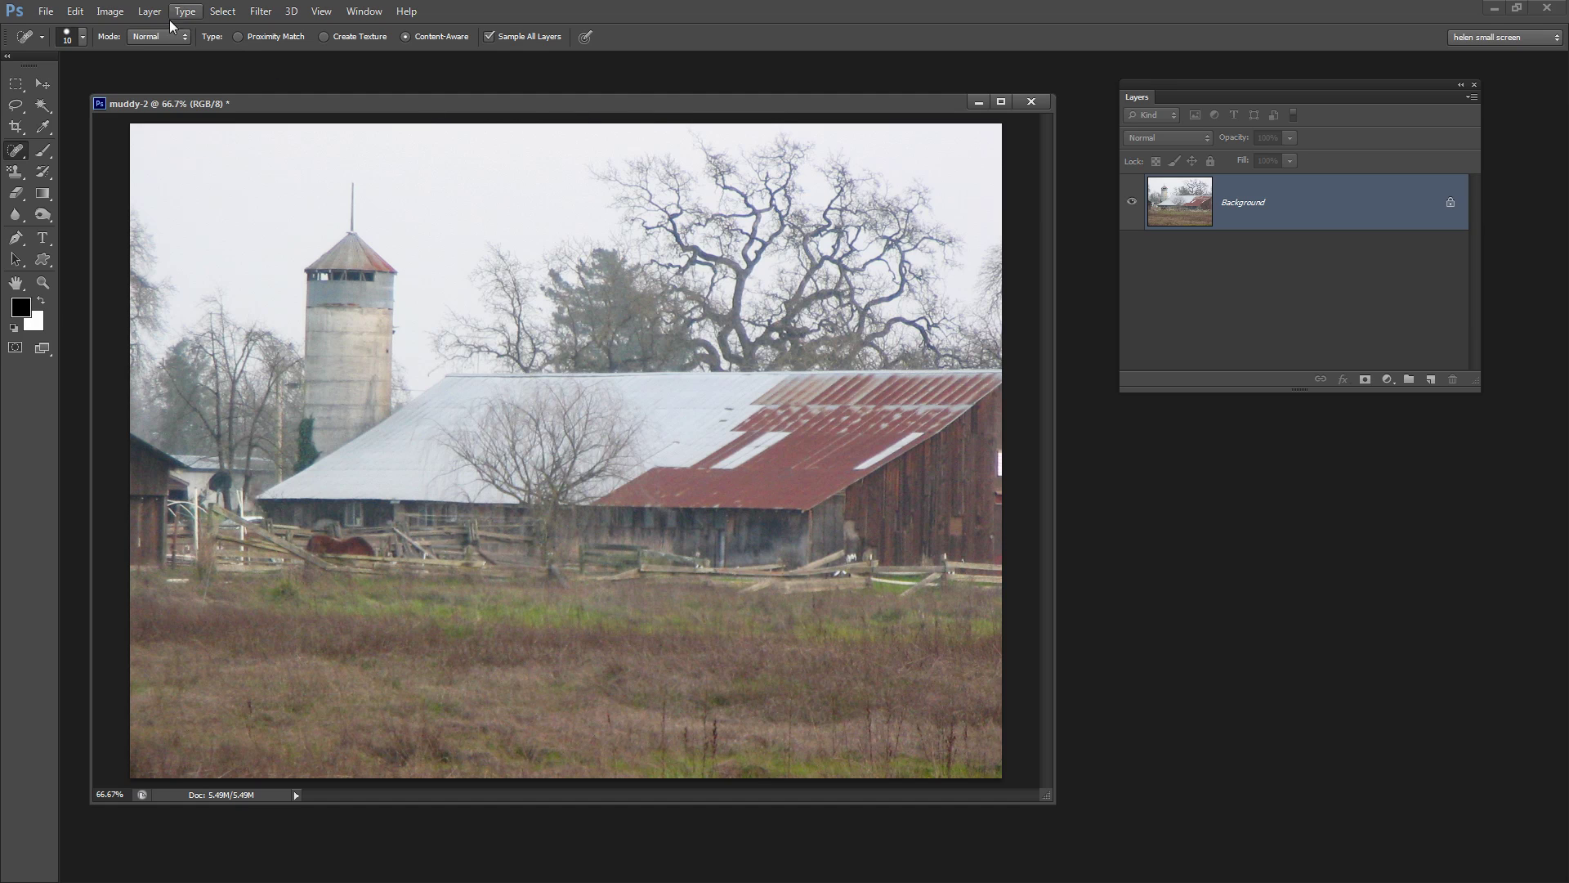
pyautogui.click(149, 12)
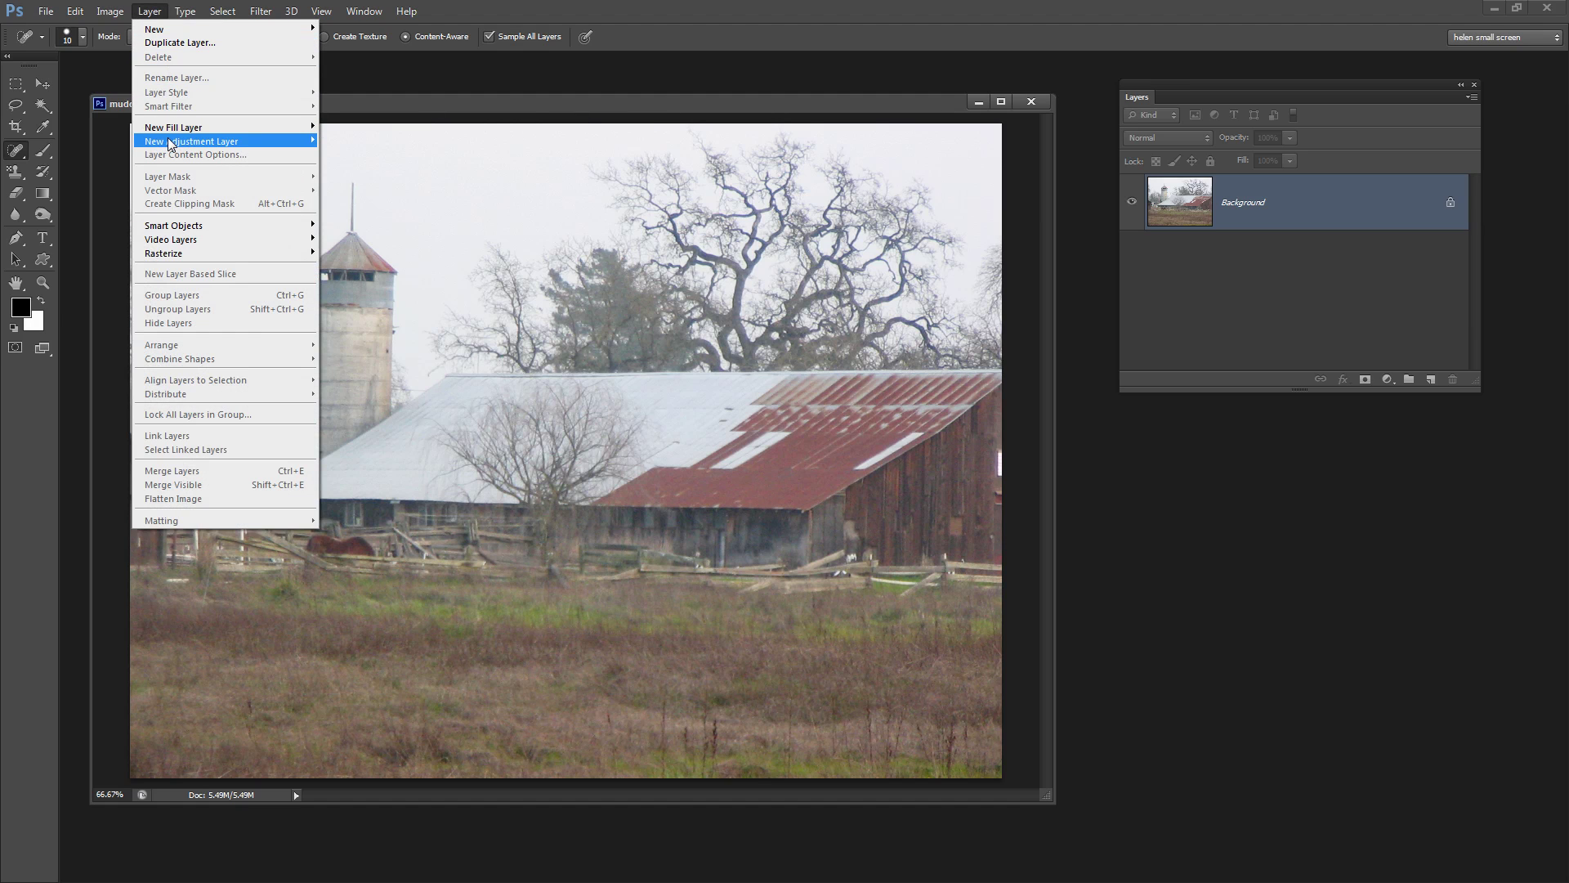
pyautogui.moveTo(171, 144)
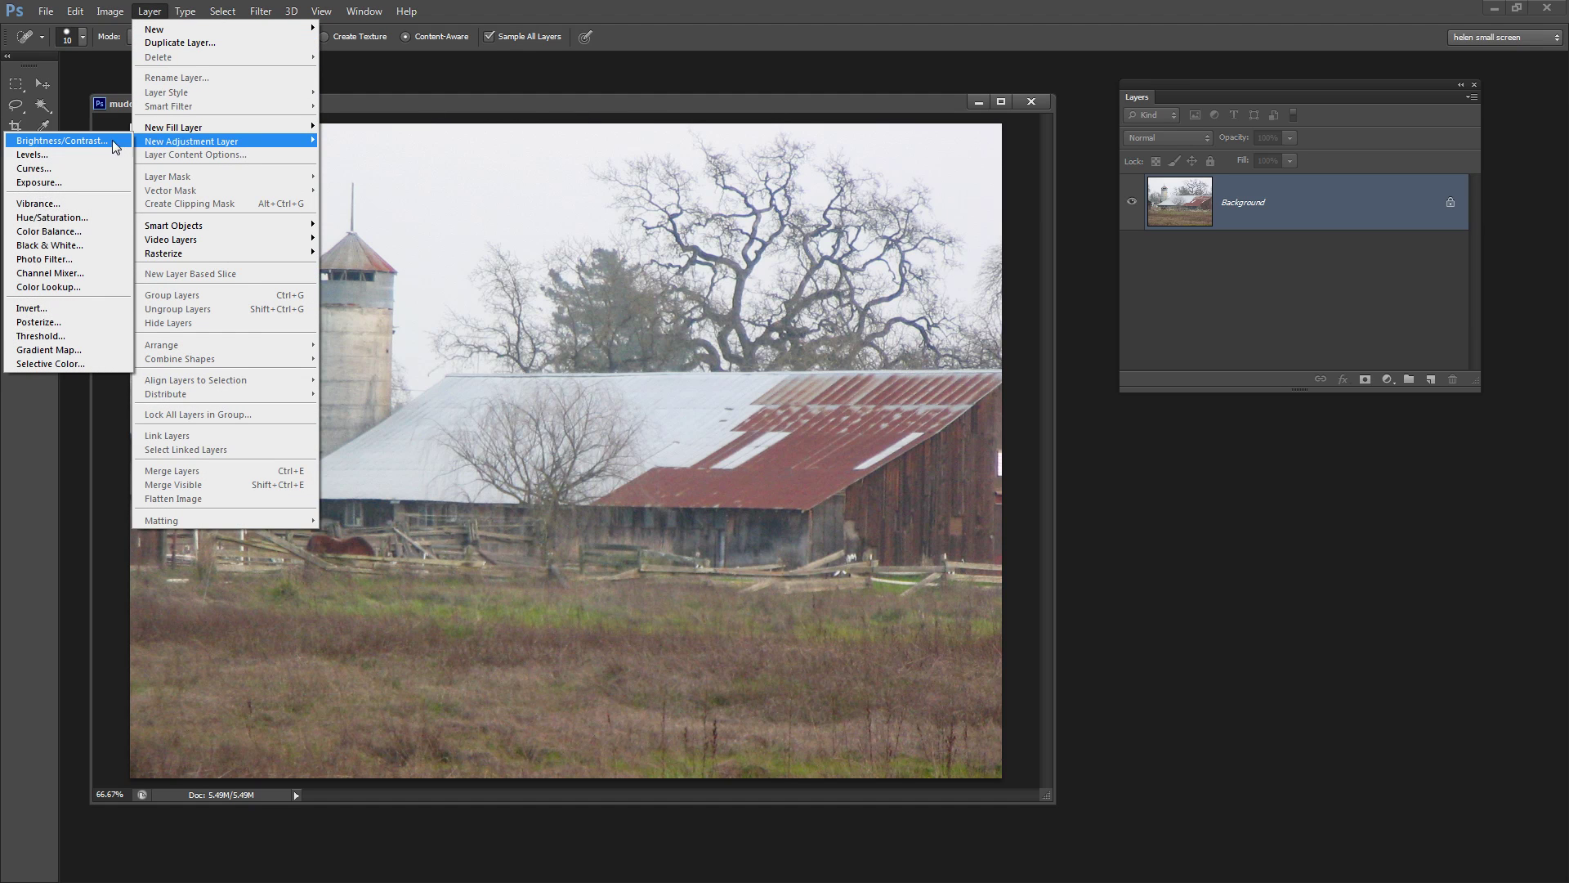
pyautogui.click(39, 155)
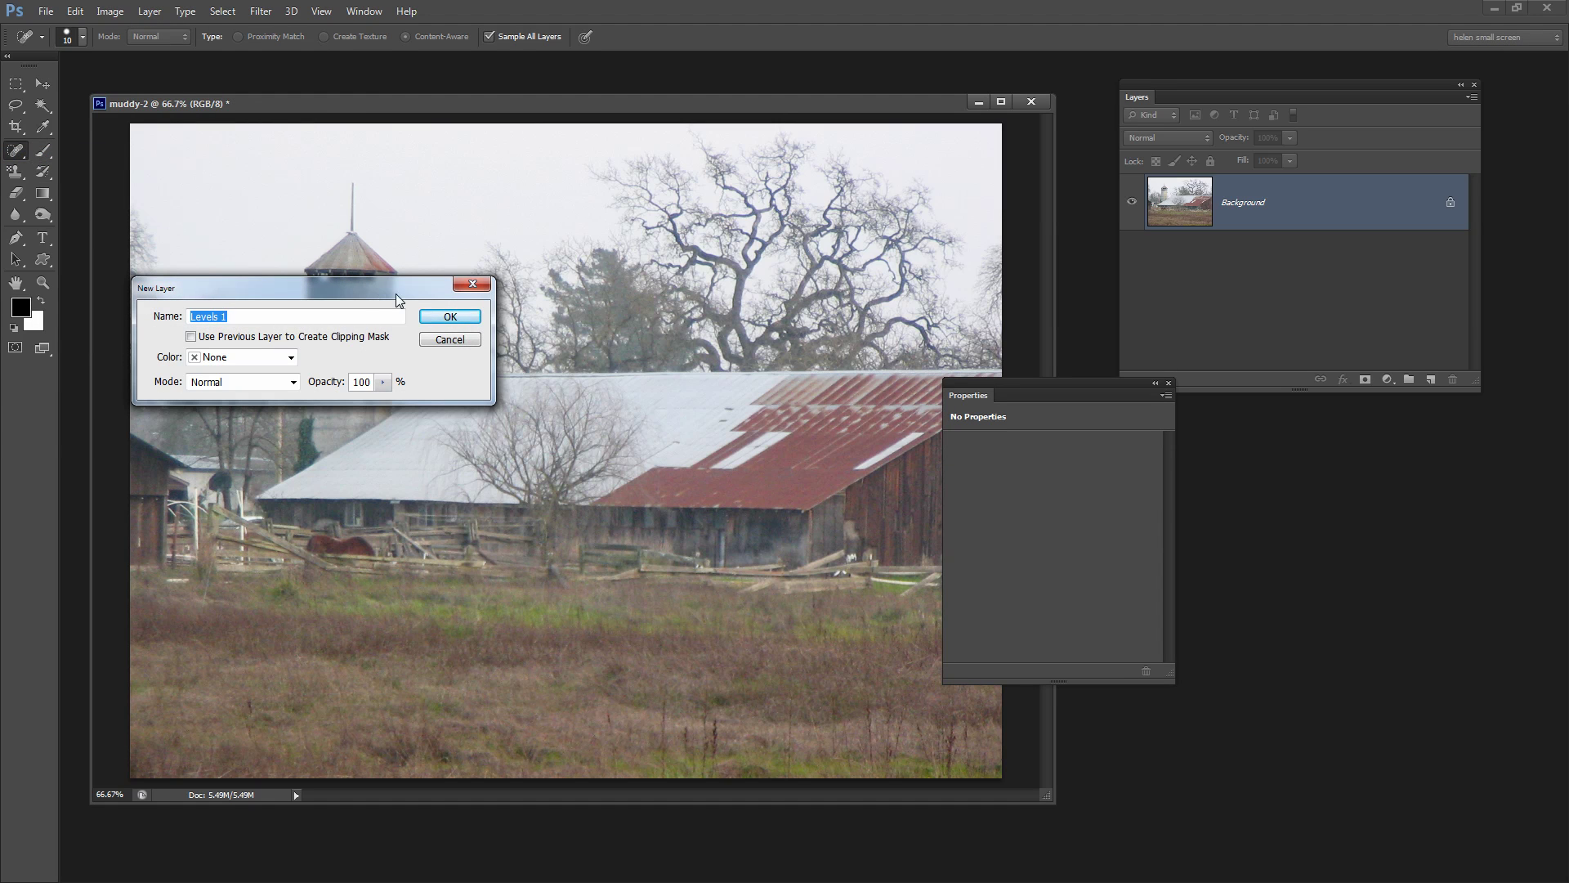
# Step: Confirm Levels 1 and enlarge its Properties panel to show the 0, 1.00, 255 histogram
pyautogui.click(450, 317)
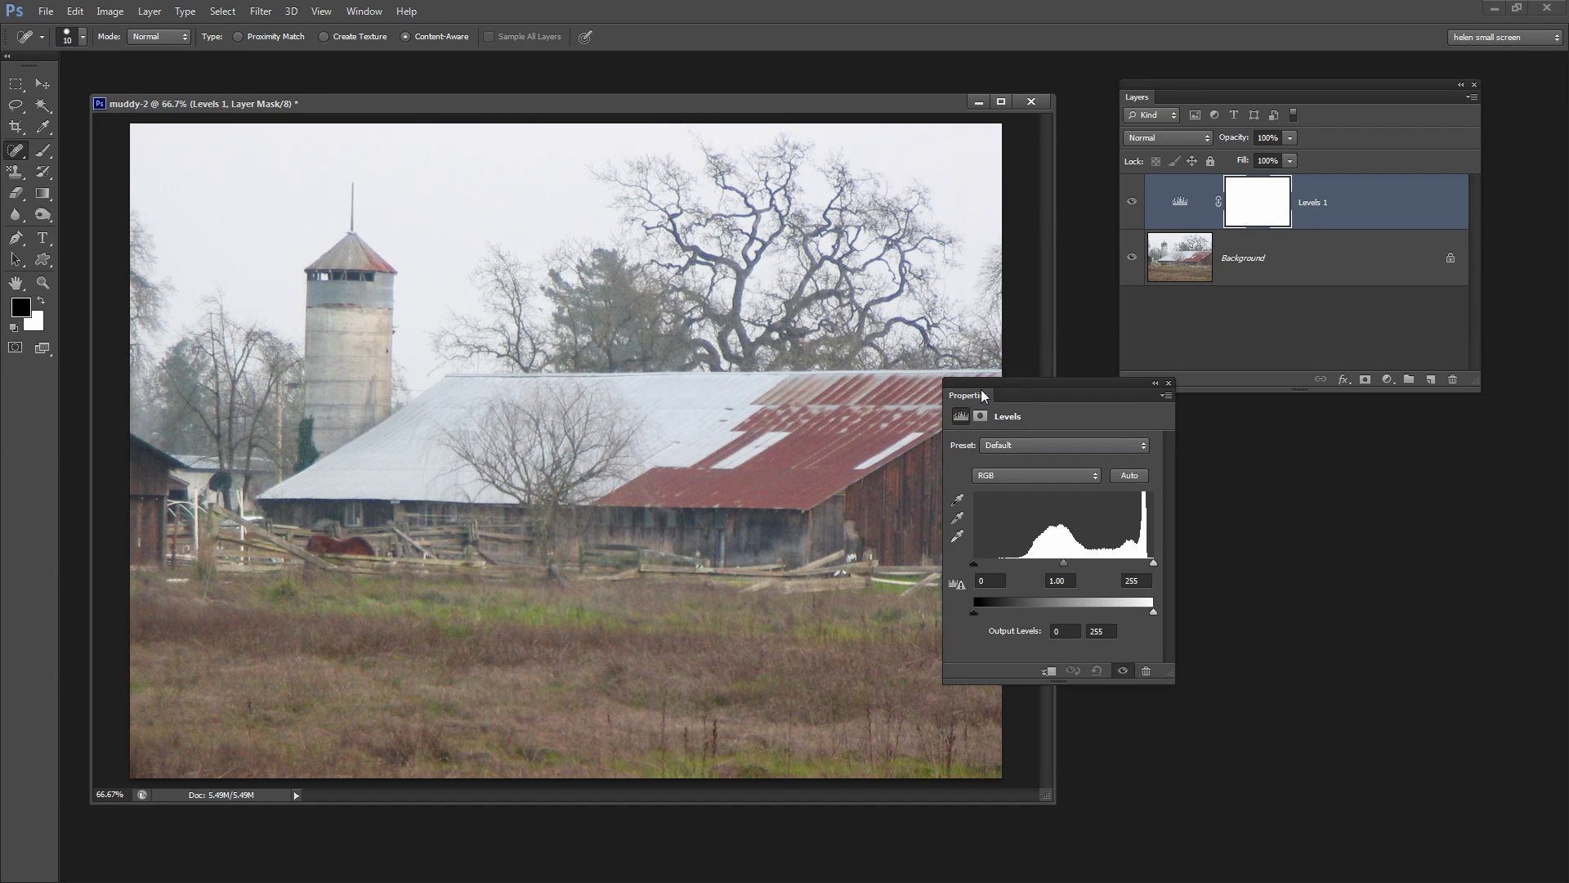
pyautogui.moveTo(1021, 401); pyautogui.dragTo(853, 392)
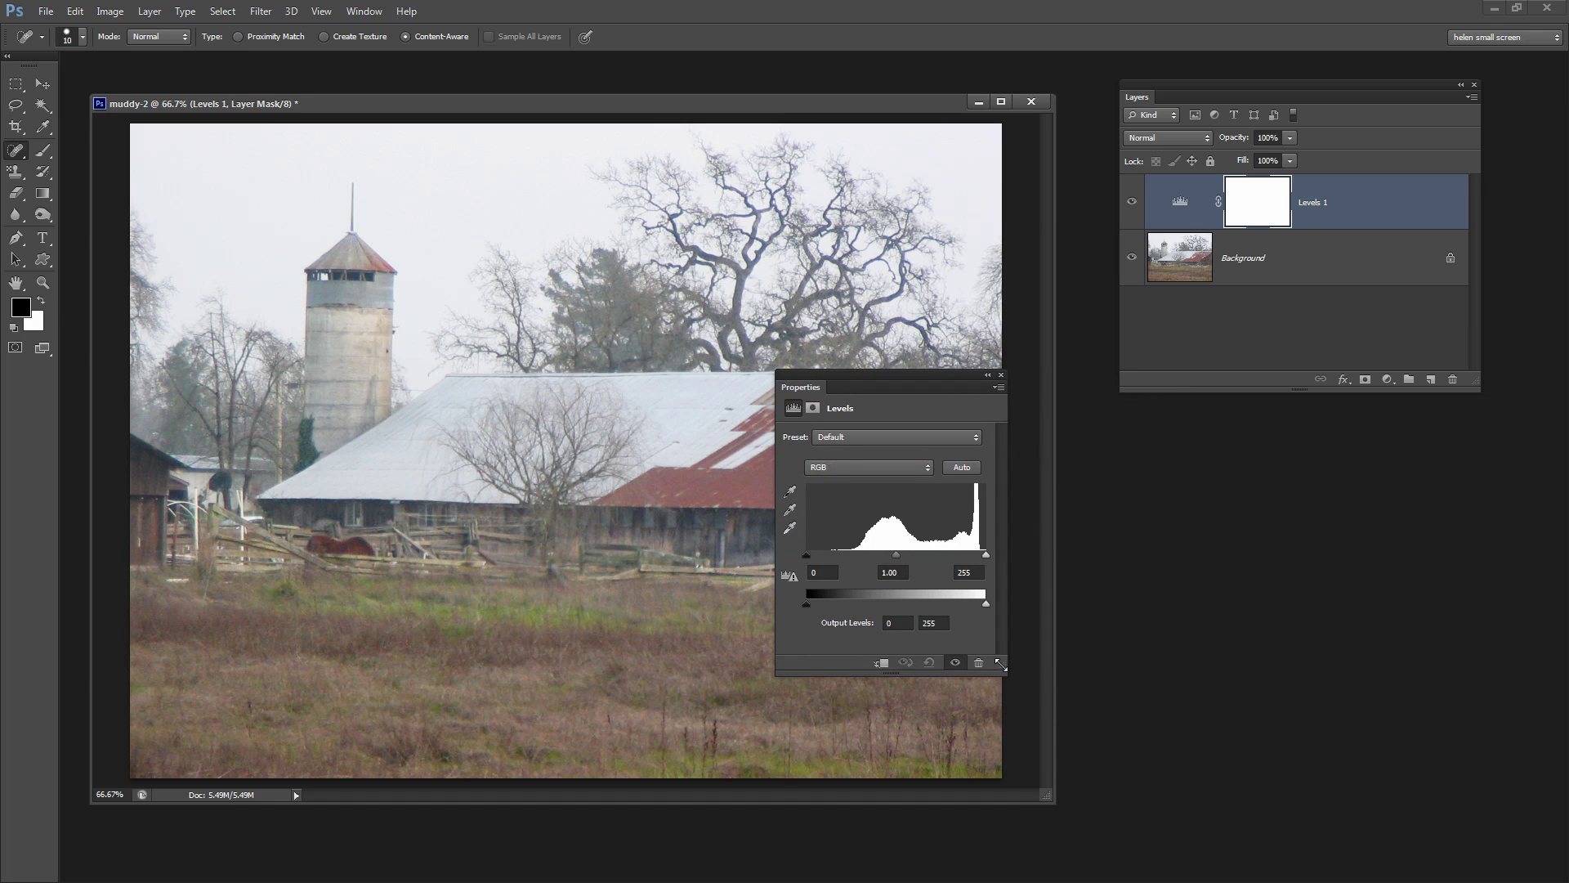
pyautogui.moveTo(1001, 664); pyautogui.dragTo(1229, 762)
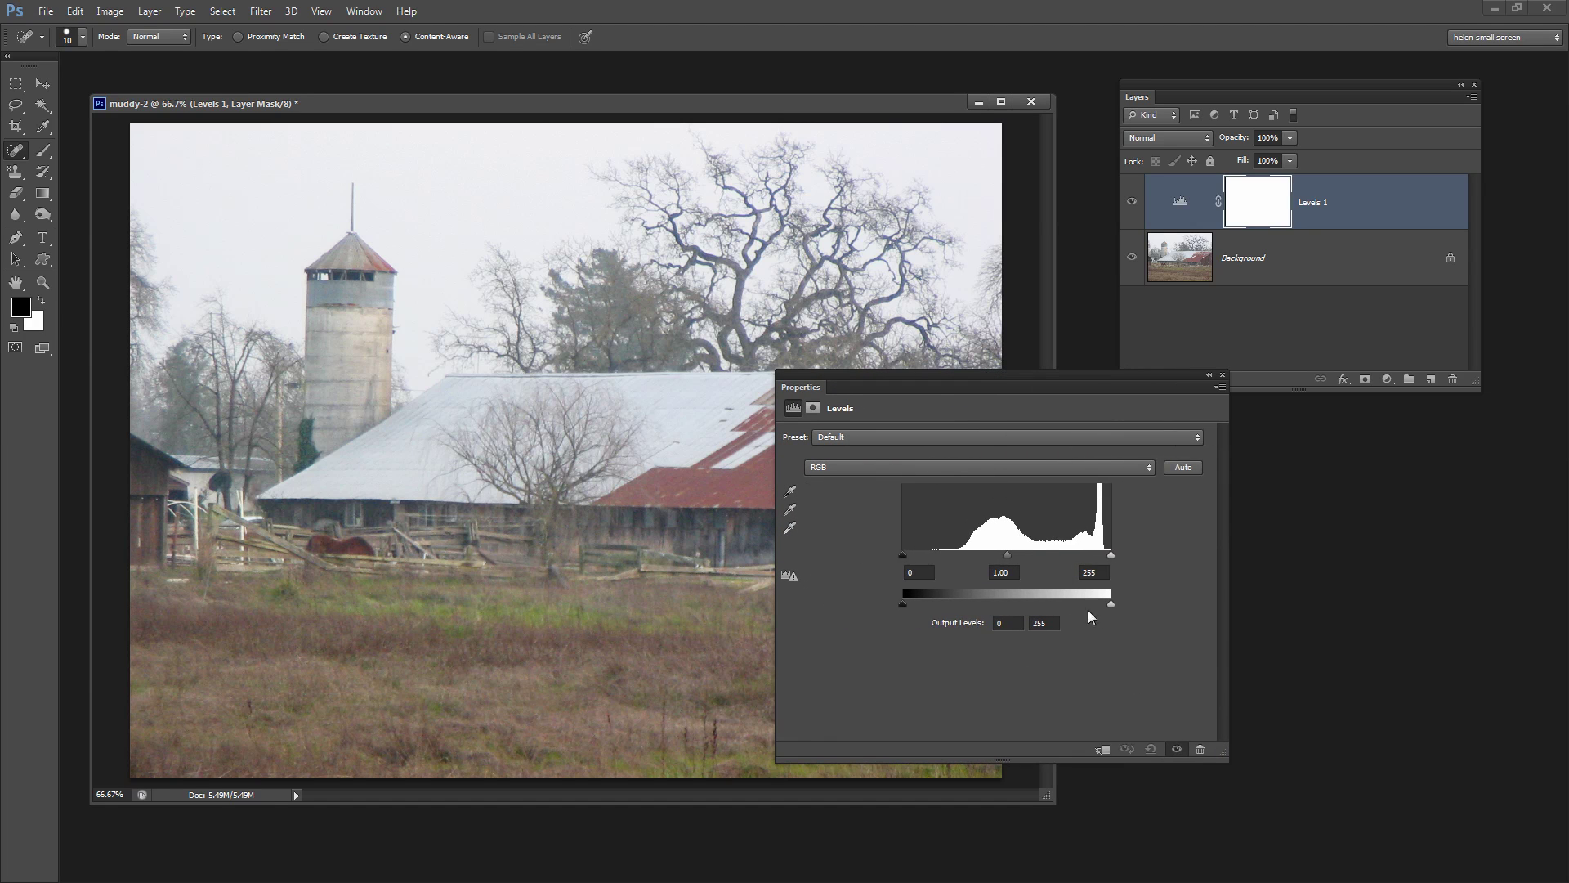
pyautogui.moveTo(910, 383); pyautogui.dragTo(998, 406)
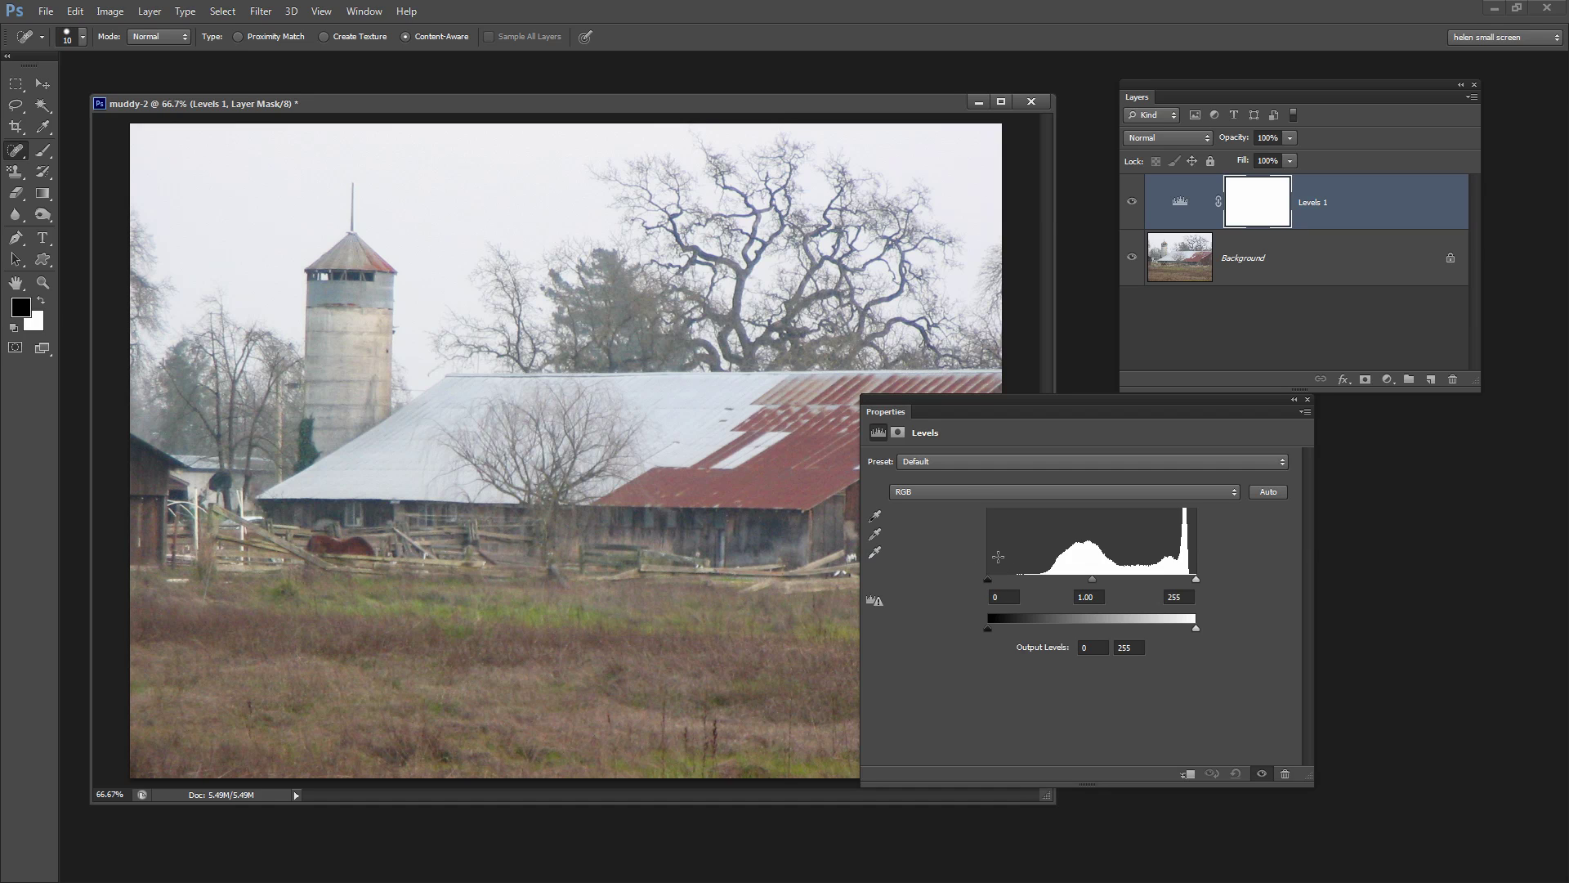
# Step: Set the barn photo's Levels input sliders to black 55, midtone 0.80 and white 253
pyautogui.moveTo(928, 407); pyautogui.dragTo(1030, 424)
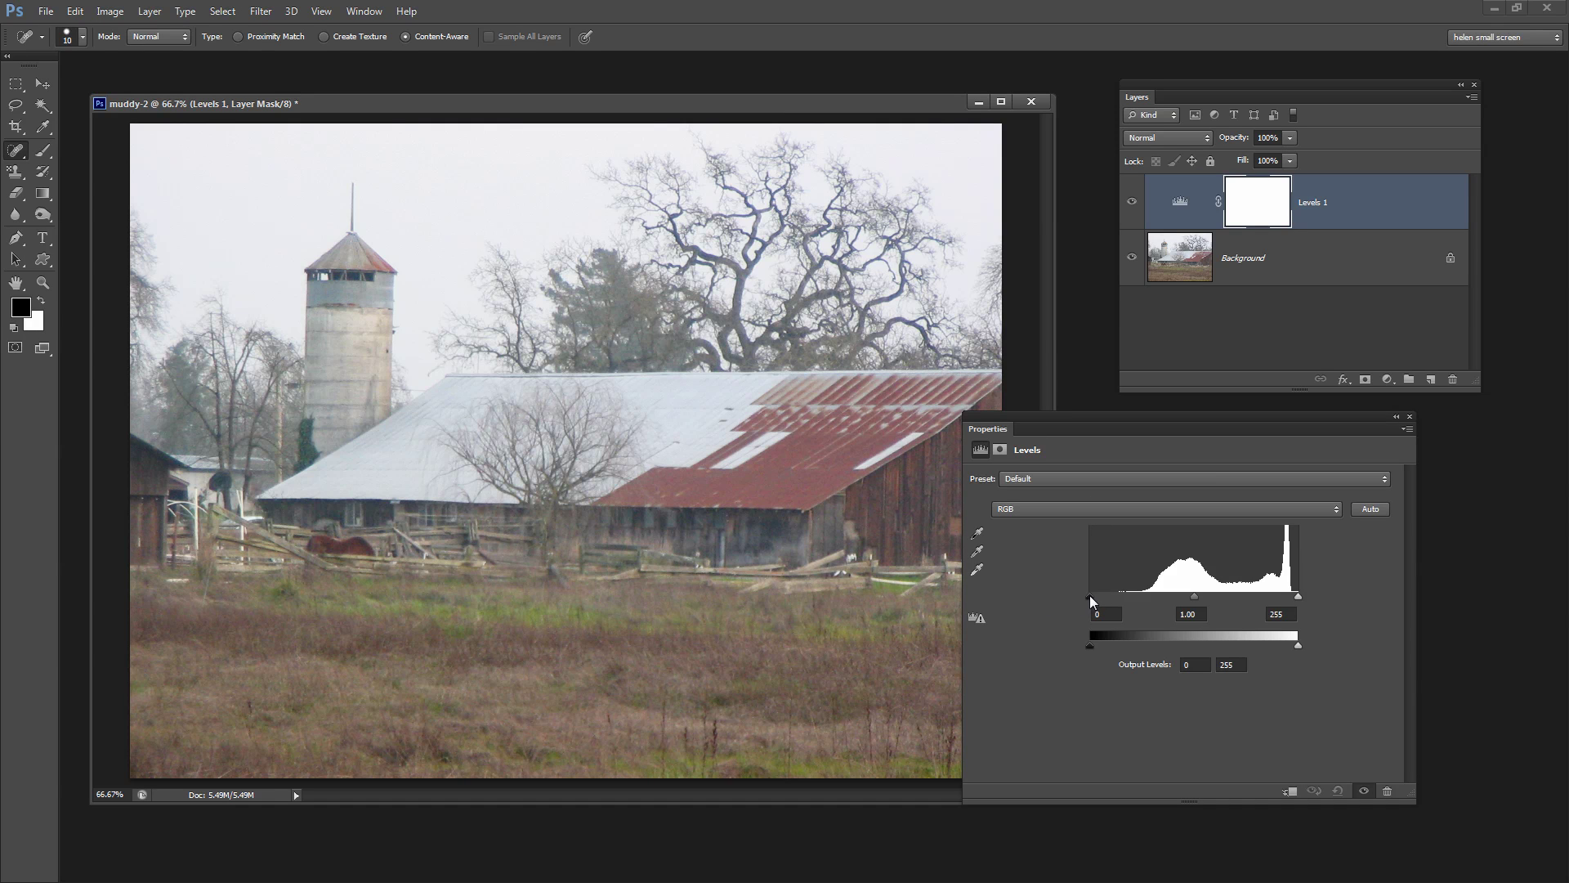
pyautogui.click(1091, 600)
pyautogui.moveTo(1088, 598); pyautogui.dragTo(1128, 595)
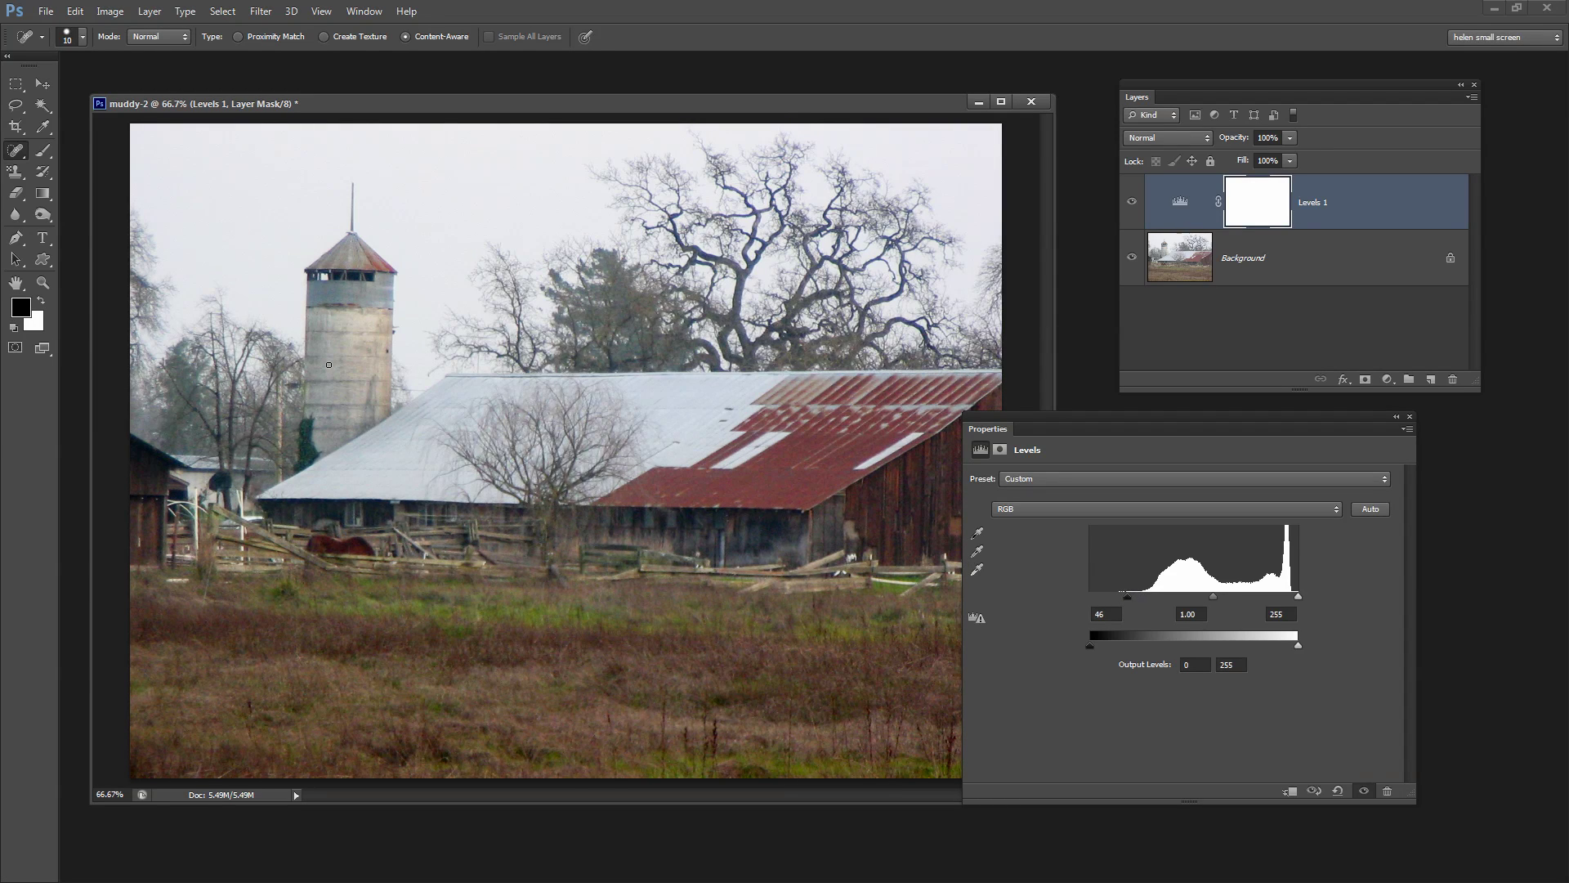
pyautogui.moveTo(1130, 425); pyautogui.dragTo(1210, 425)
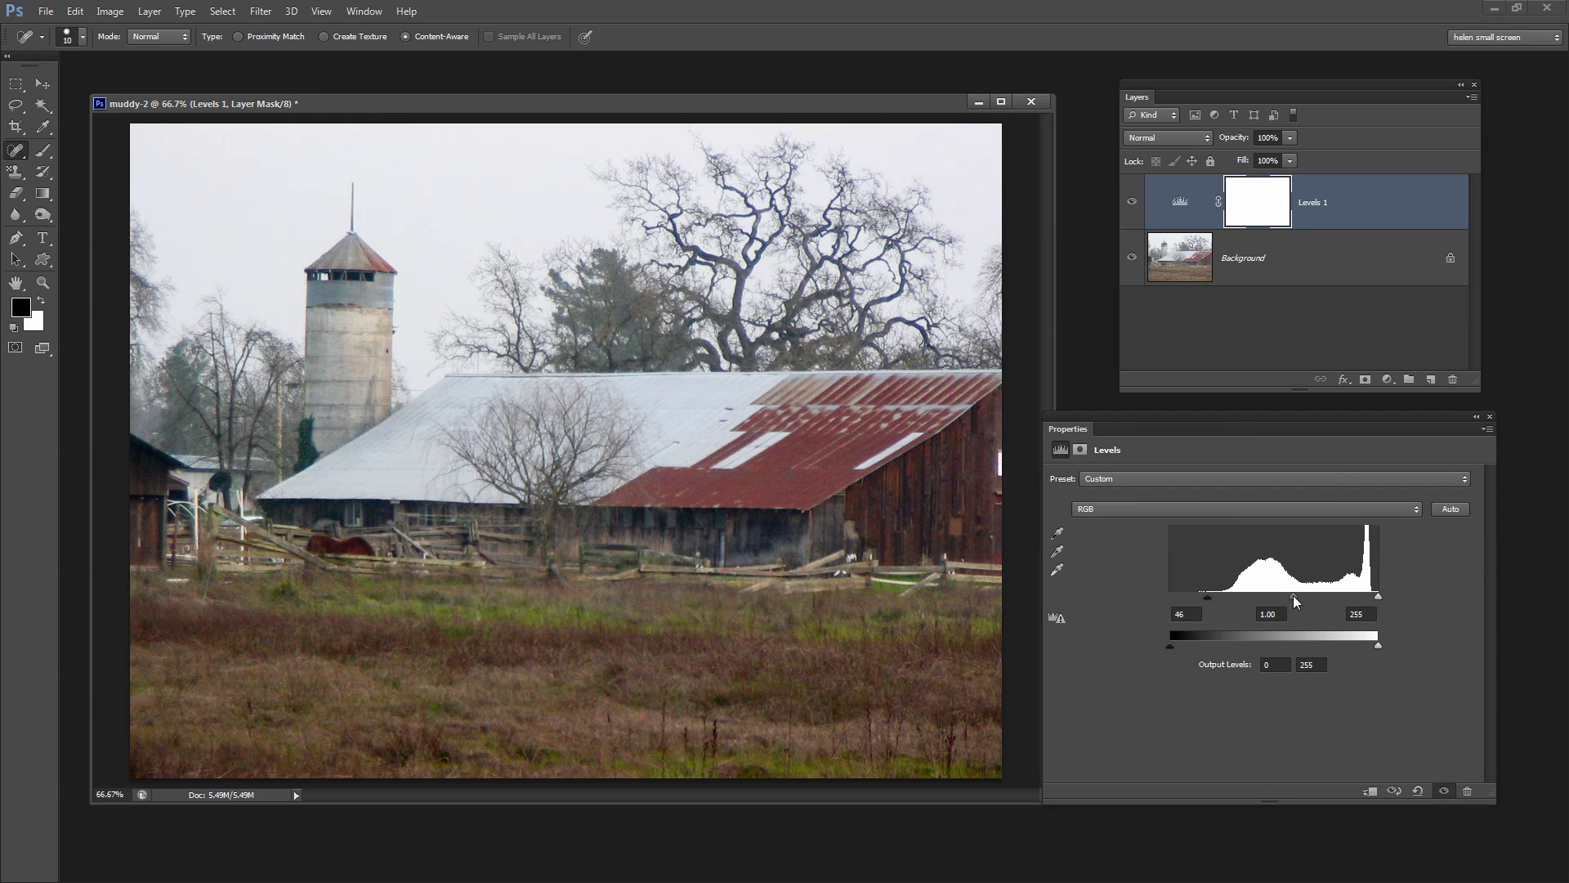
pyautogui.moveTo(1294, 599)
pyautogui.mouseDown()
pyautogui.moveTo(1317, 599)
pyautogui.moveTo(1282, 600)
pyautogui.moveTo(1309, 611)
pyautogui.mouseUp()
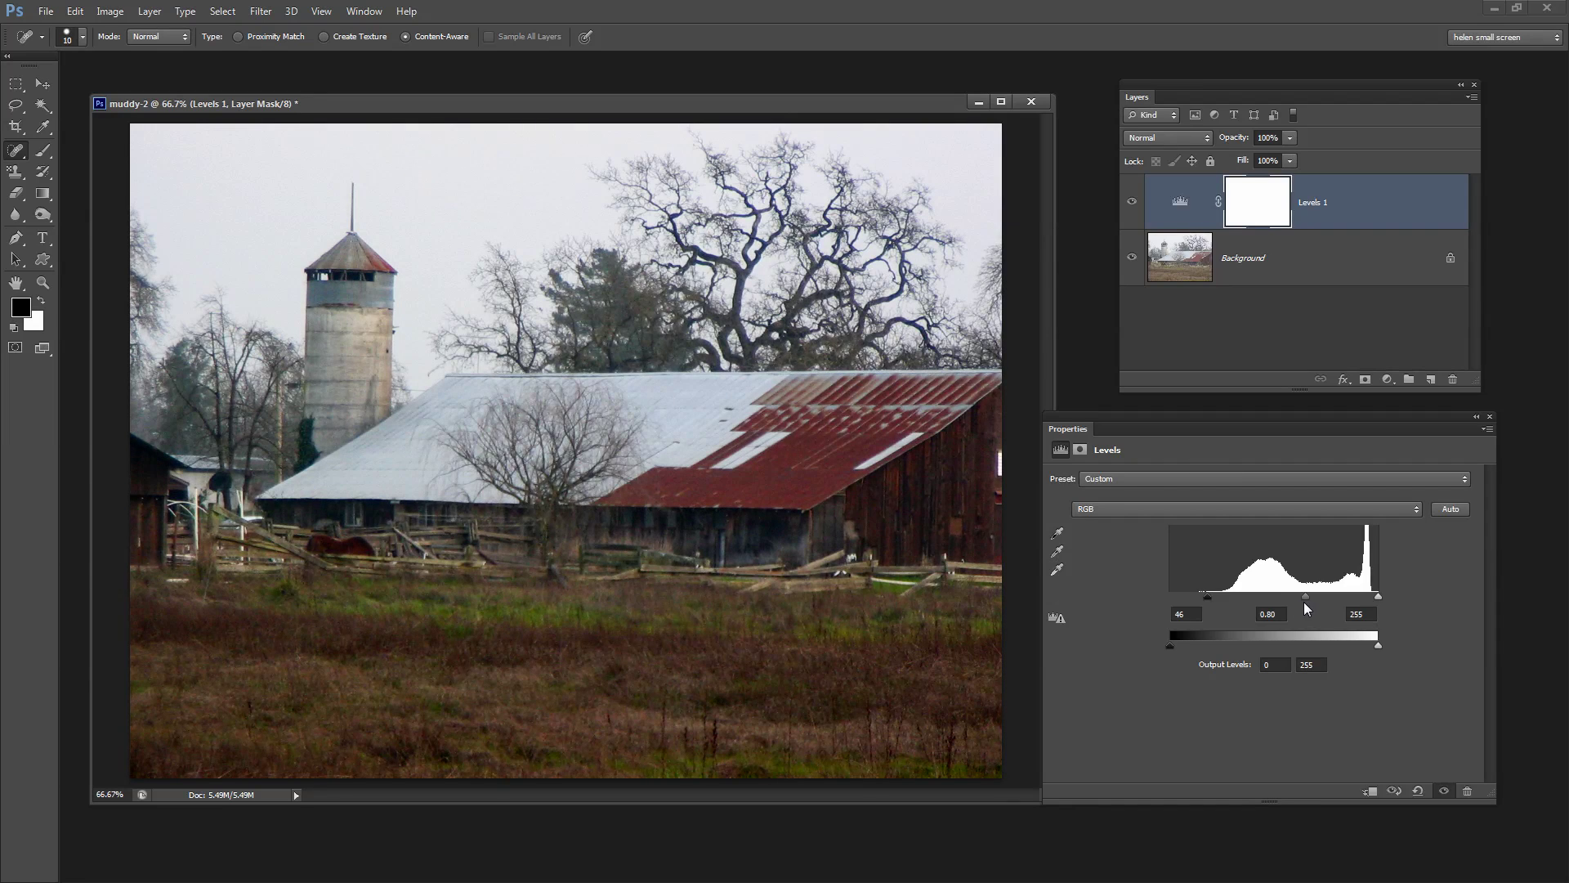
pyautogui.moveTo(1304, 601); pyautogui.dragTo(1376, 598)
pyautogui.moveTo(1305, 599); pyautogui.dragTo(1307, 600)
pyautogui.moveTo(1208, 598); pyautogui.dragTo(1215, 603)
# Step: Close the Levels panel, compare Levels 1 off and on, then close muddy-2
pyautogui.click(1489, 416)
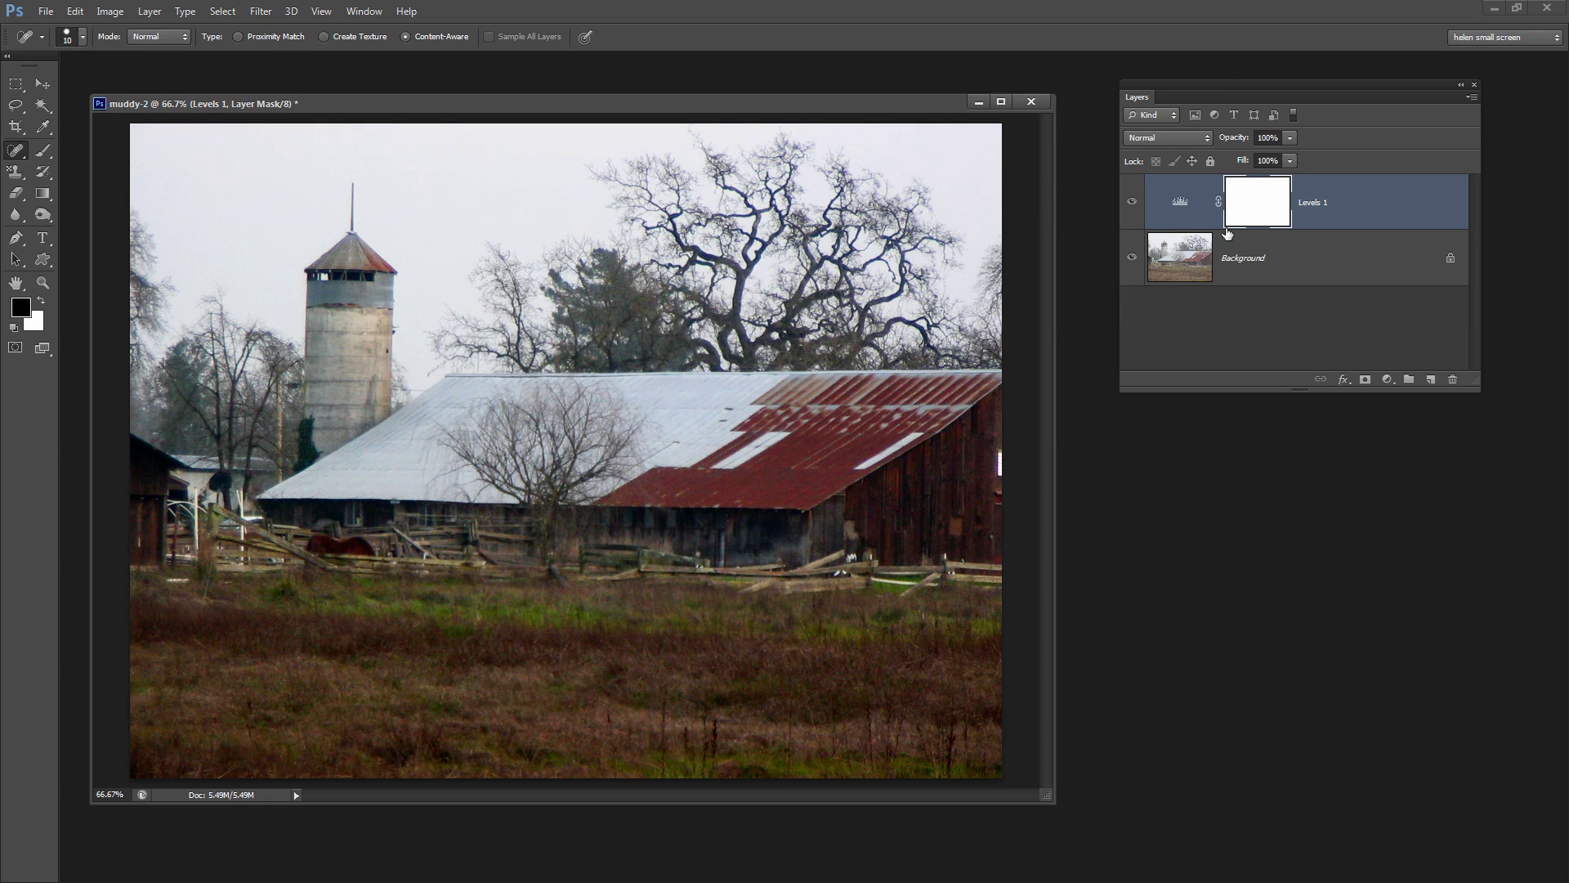
pyautogui.click(1132, 203)
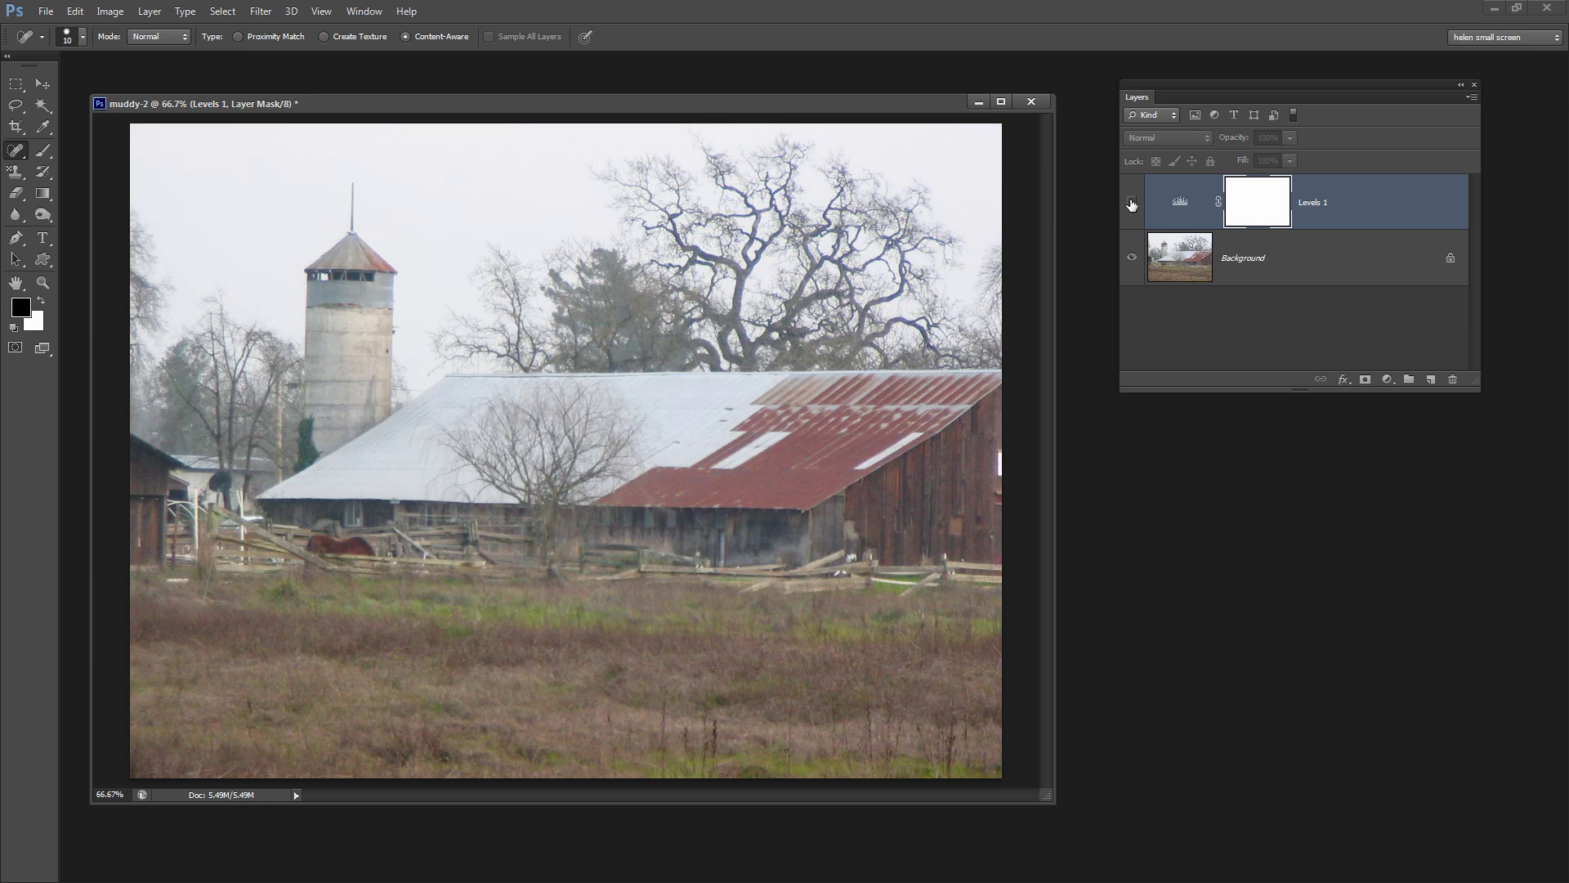
pyautogui.click(1132, 204)
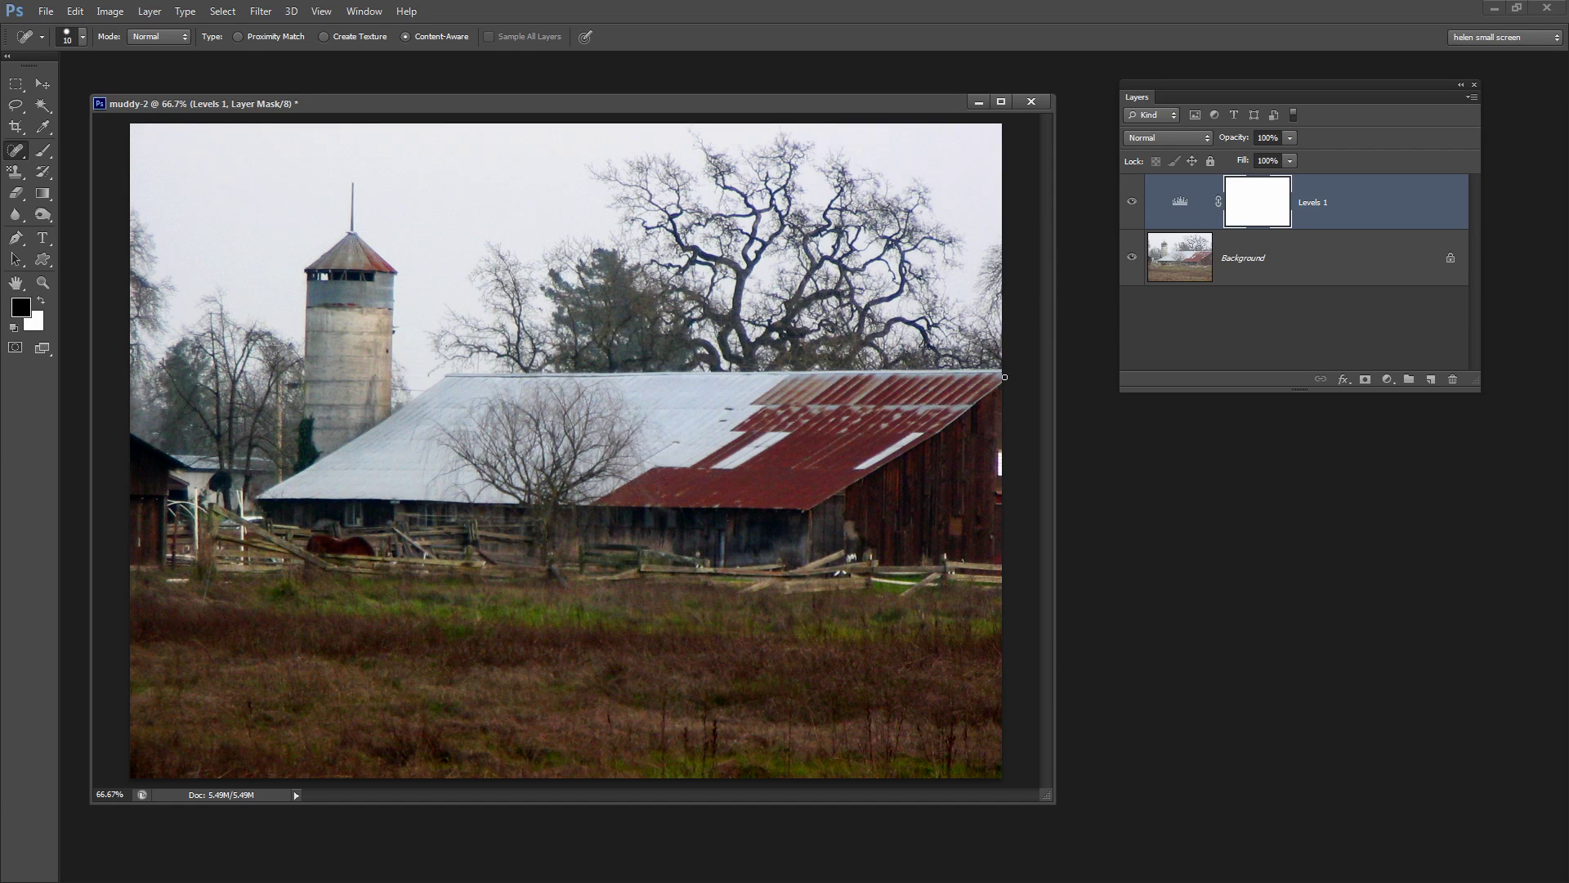
pyautogui.click(1032, 102)
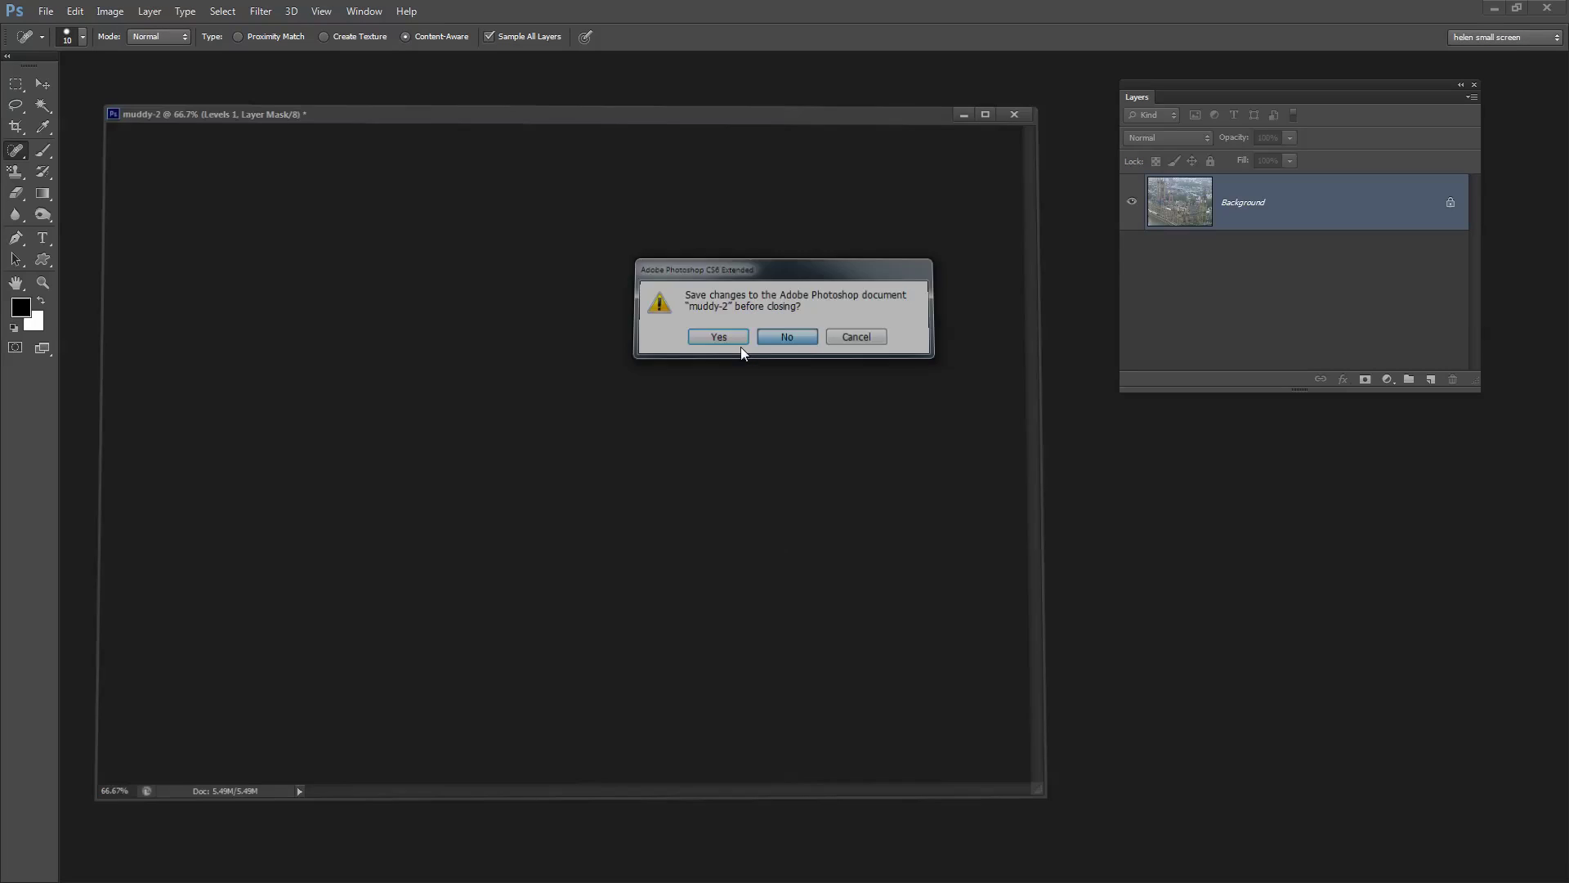
# Step: Answer the save prompt, then bring muddy2.jpg forward in a larger, repositioned window
pyautogui.click(772, 337)
pyautogui.click(363, 11)
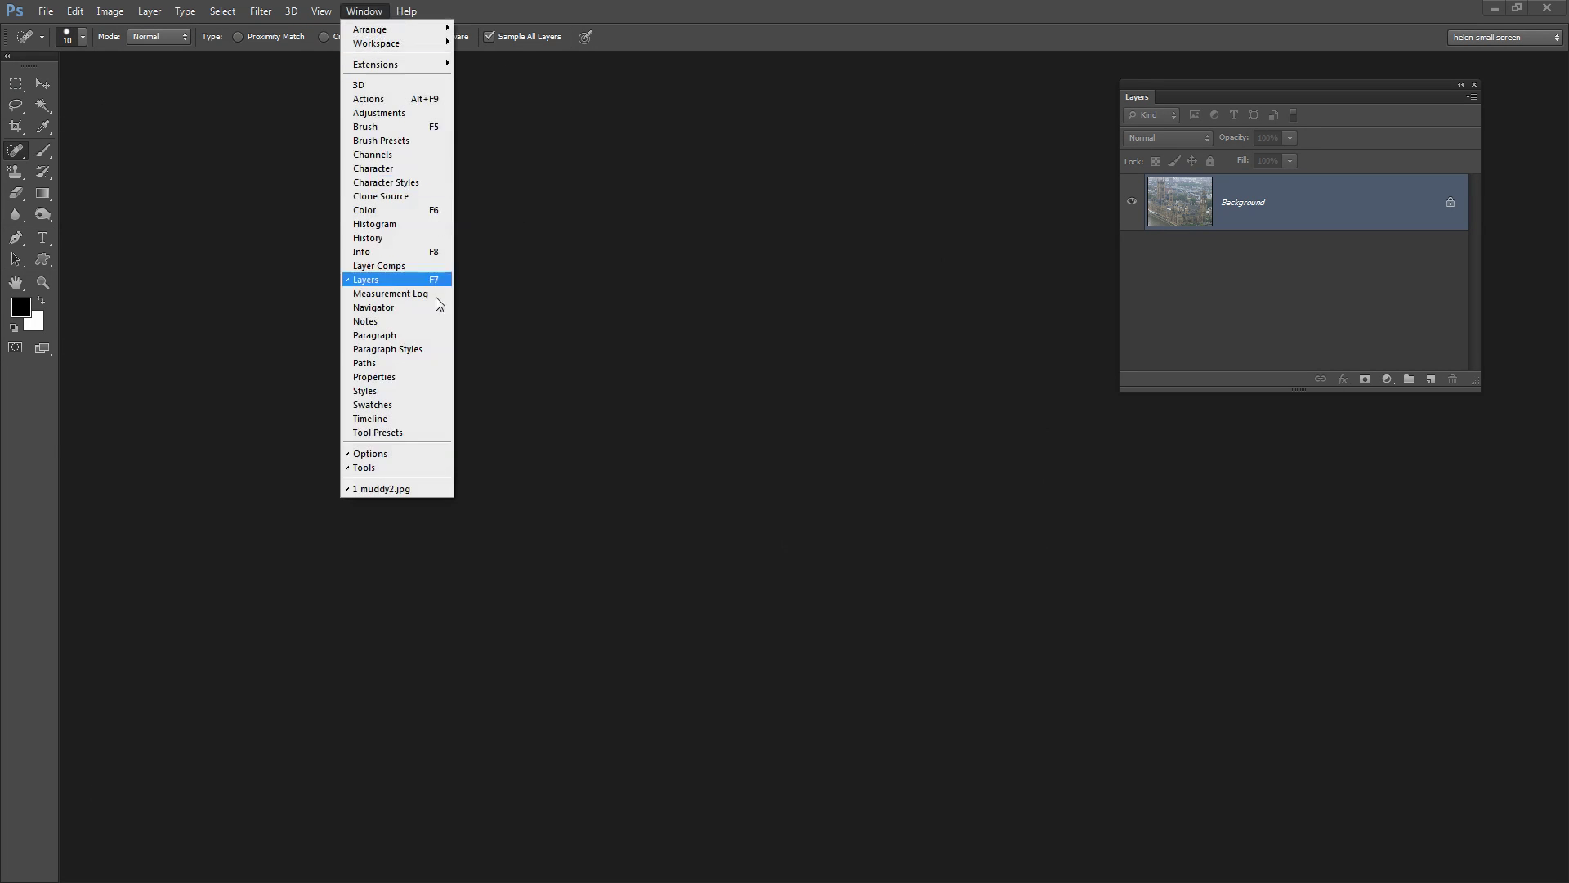
pyautogui.click(430, 489)
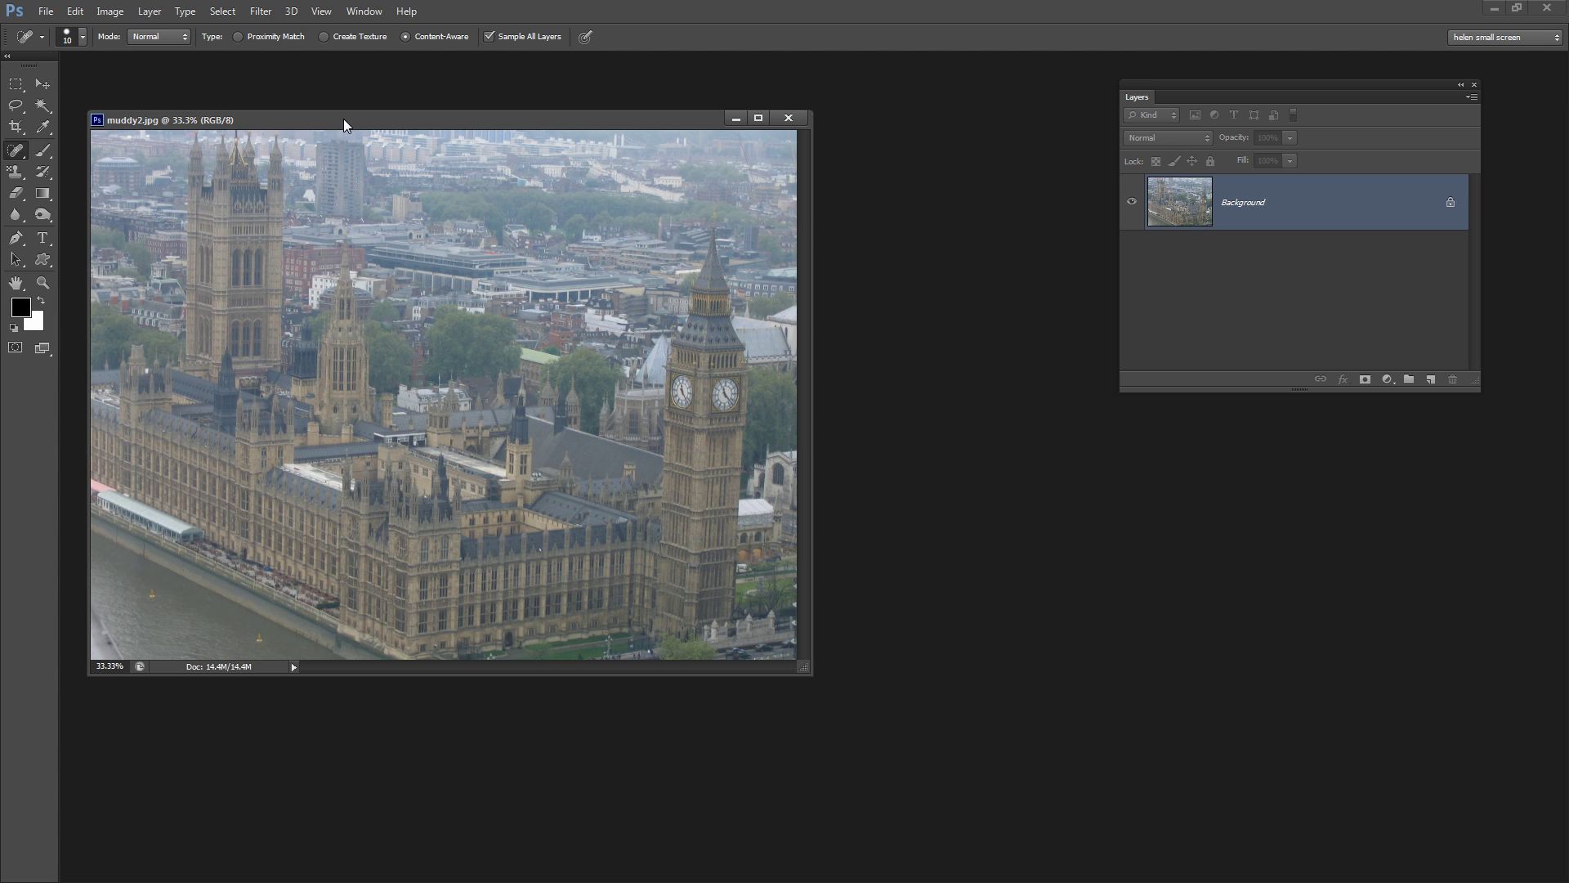
pyautogui.moveTo(344, 125); pyautogui.dragTo(373, 101)
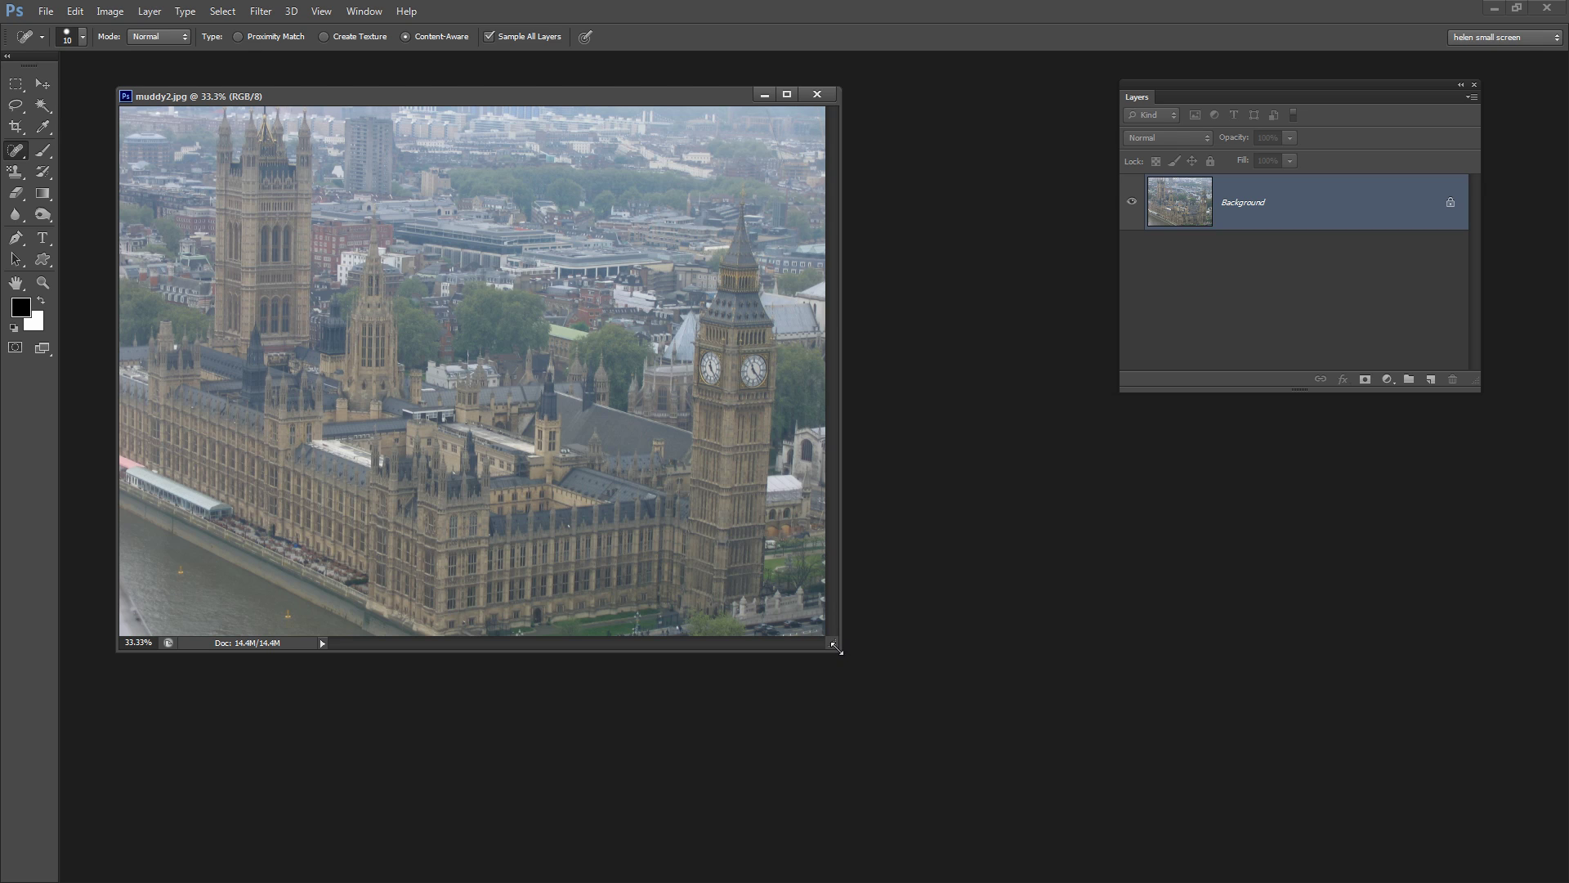
pyautogui.moveTo(836, 647); pyautogui.dragTo(956, 743)
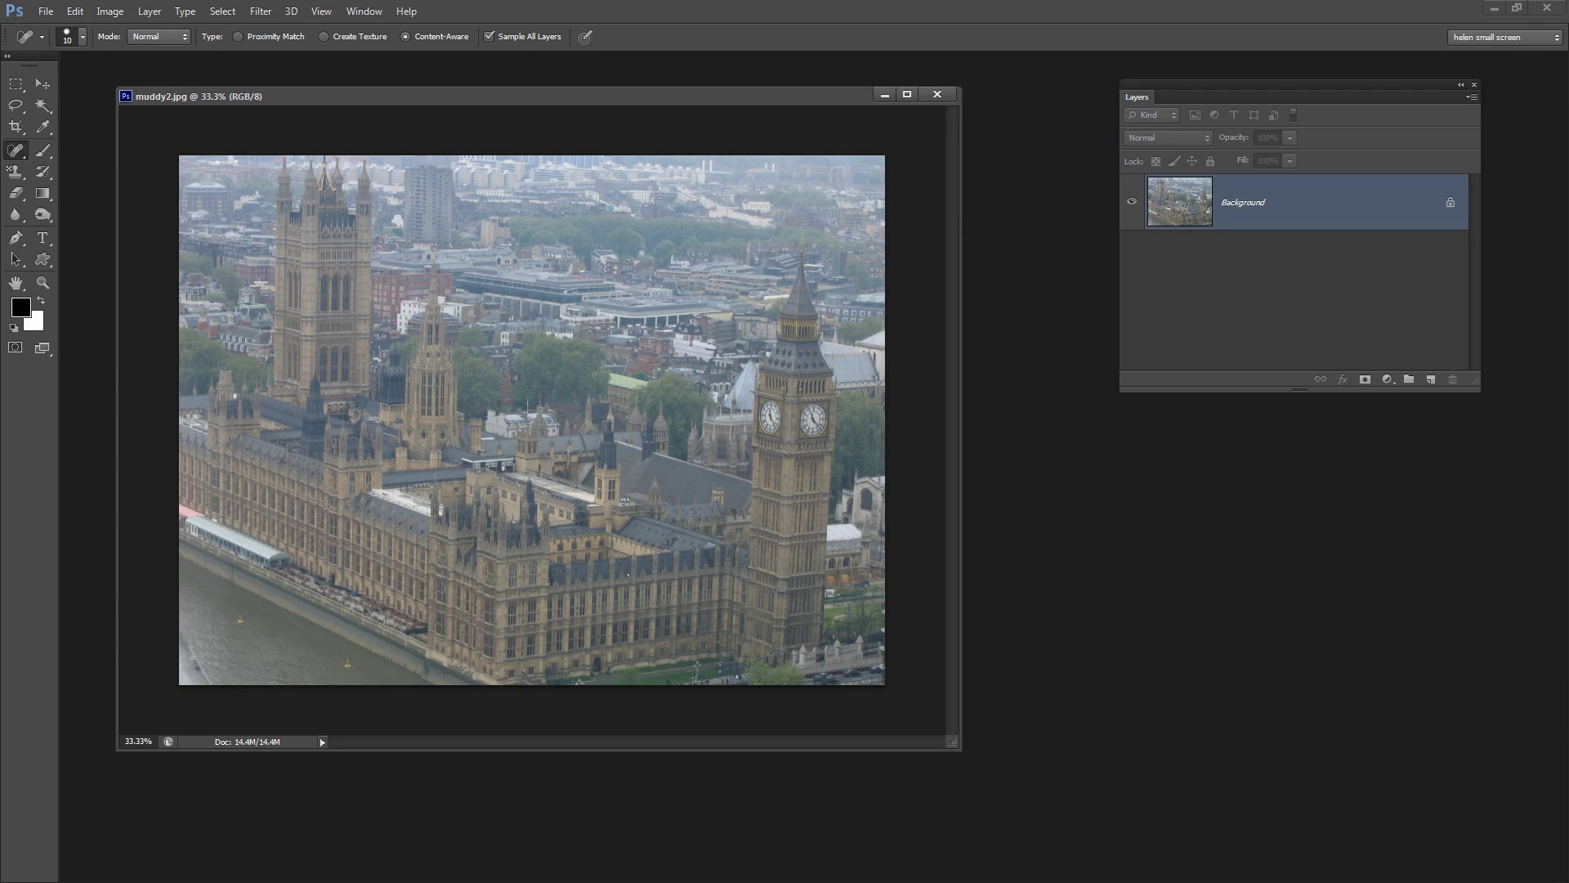
# Step: Add a Levels 1 adjustment layer to muddy2.jpg and move its Properties panel aside
pyautogui.click(149, 12)
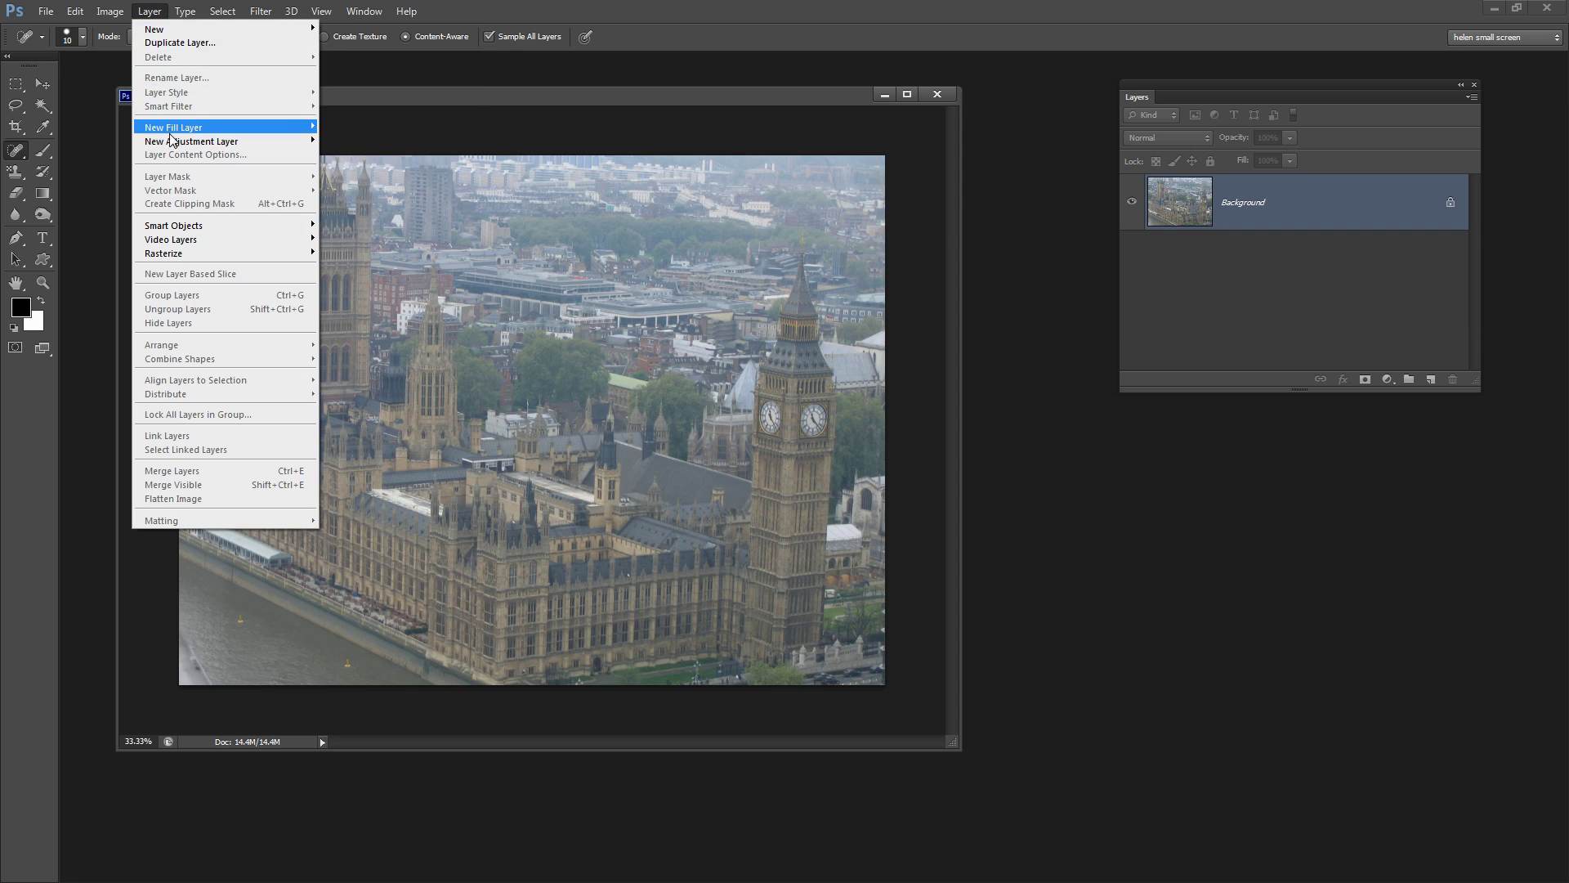
pyautogui.moveTo(173, 142)
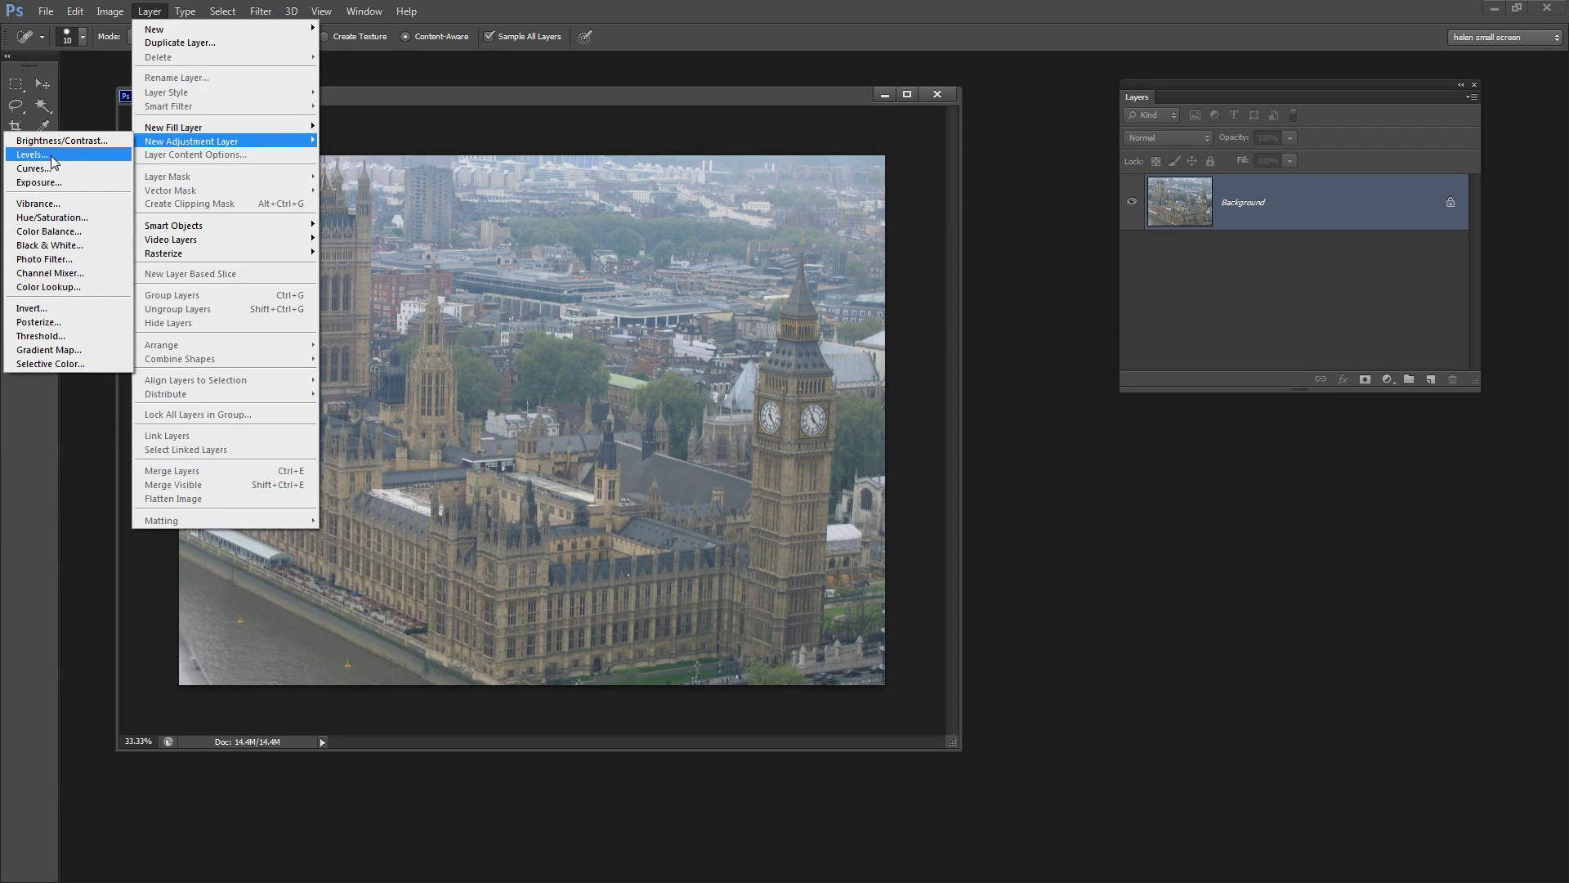
pyautogui.click(33, 155)
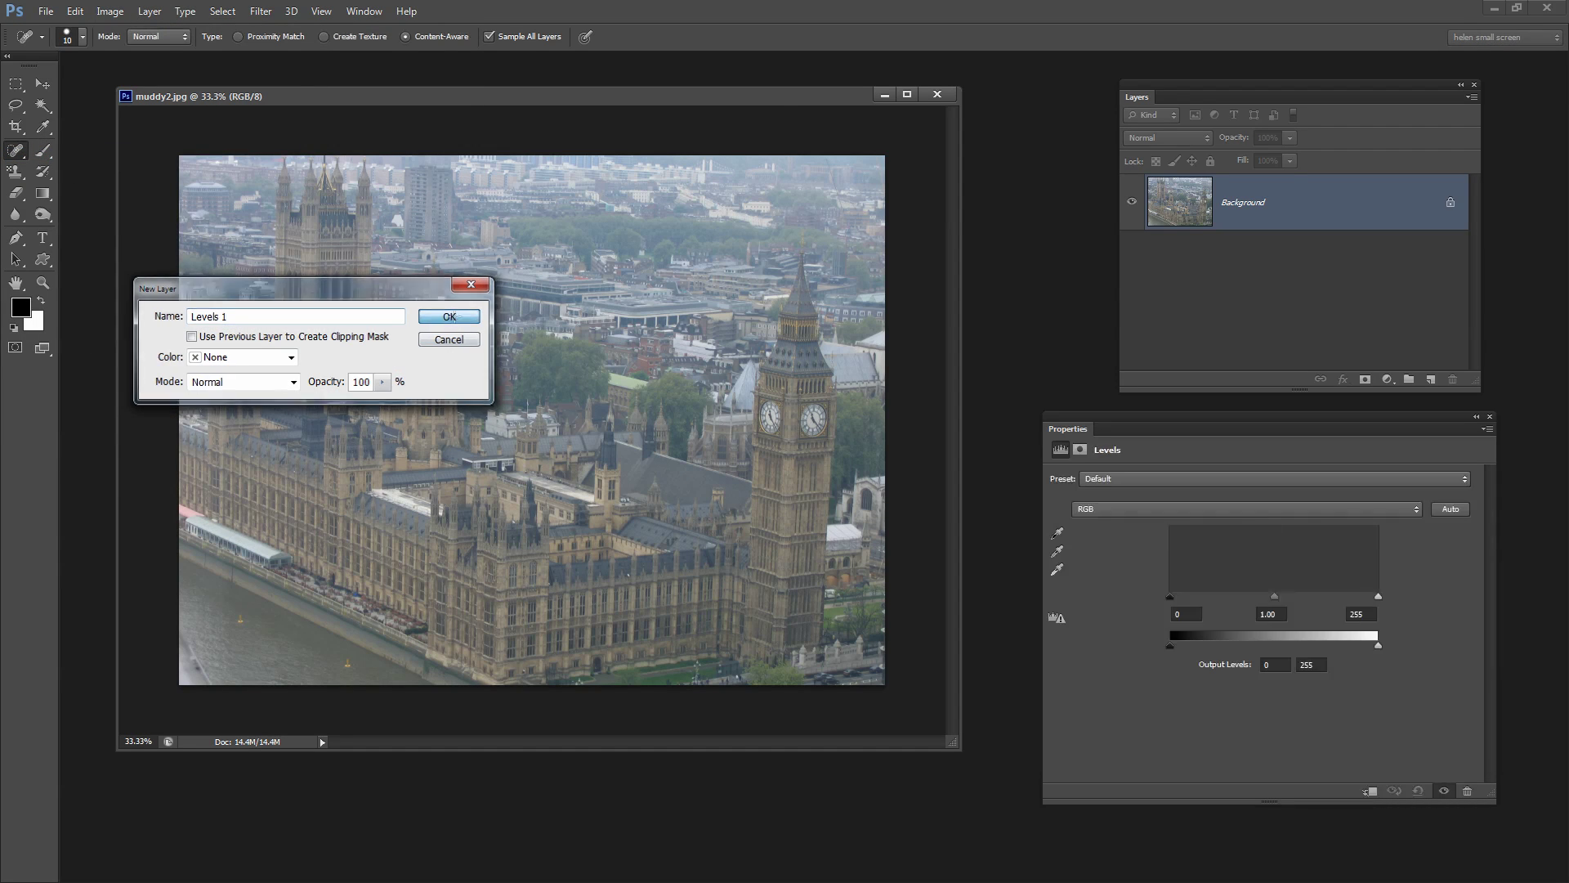
pyautogui.click(448, 316)
pyautogui.moveTo(1198, 430); pyautogui.dragTo(951, 424)
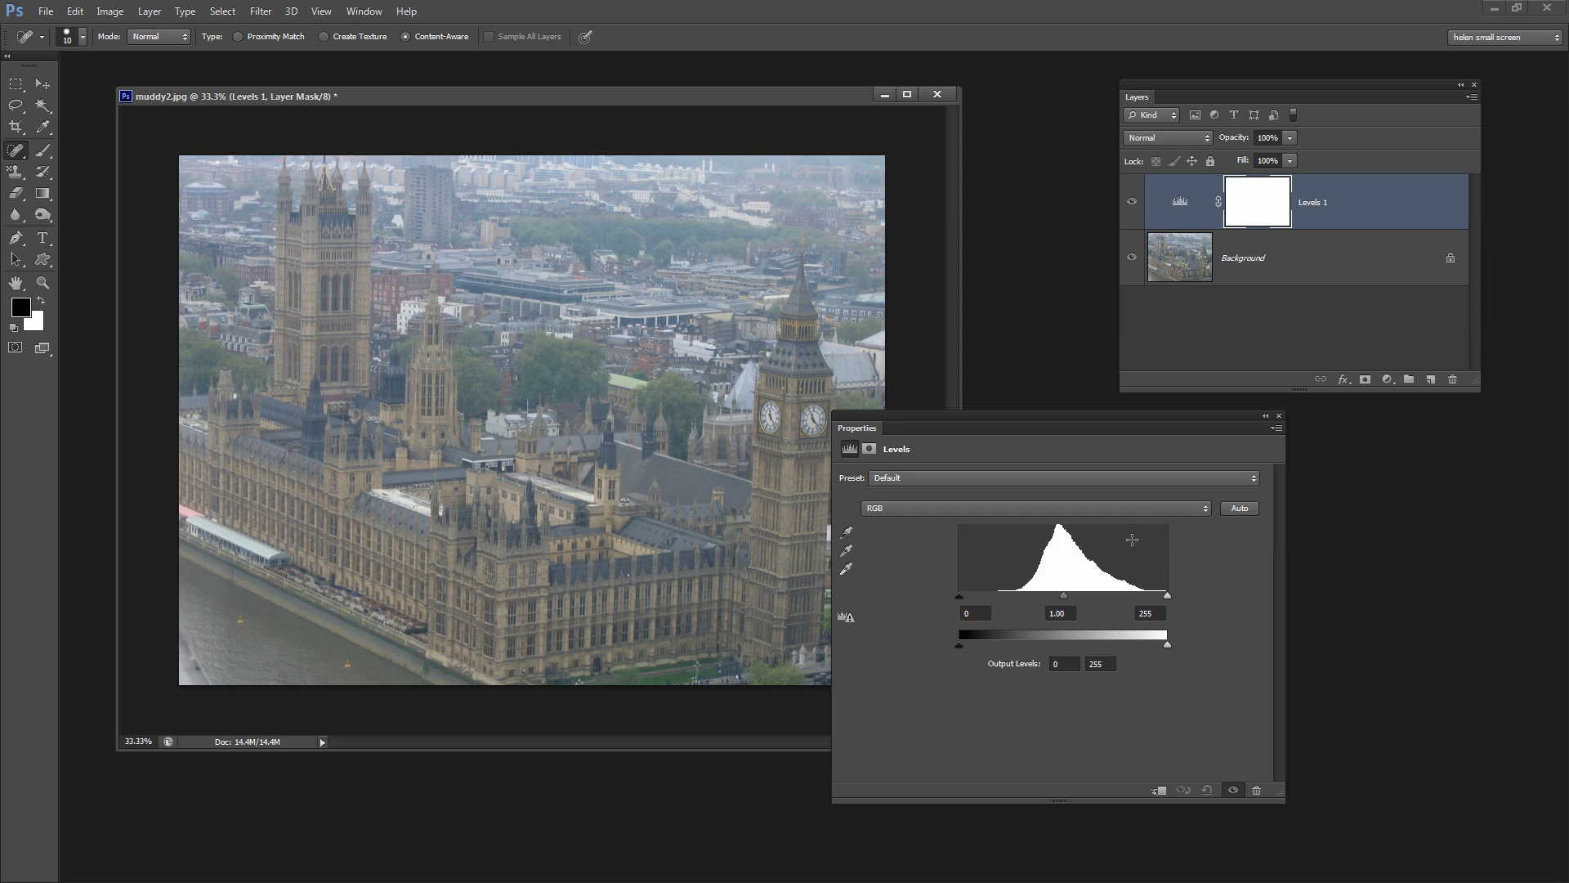
# Step: Set the Parliament photo's Levels to white 231, black 70 and midtone 0.94
pyautogui.moveTo(1167, 596); pyautogui.dragTo(1152, 597)
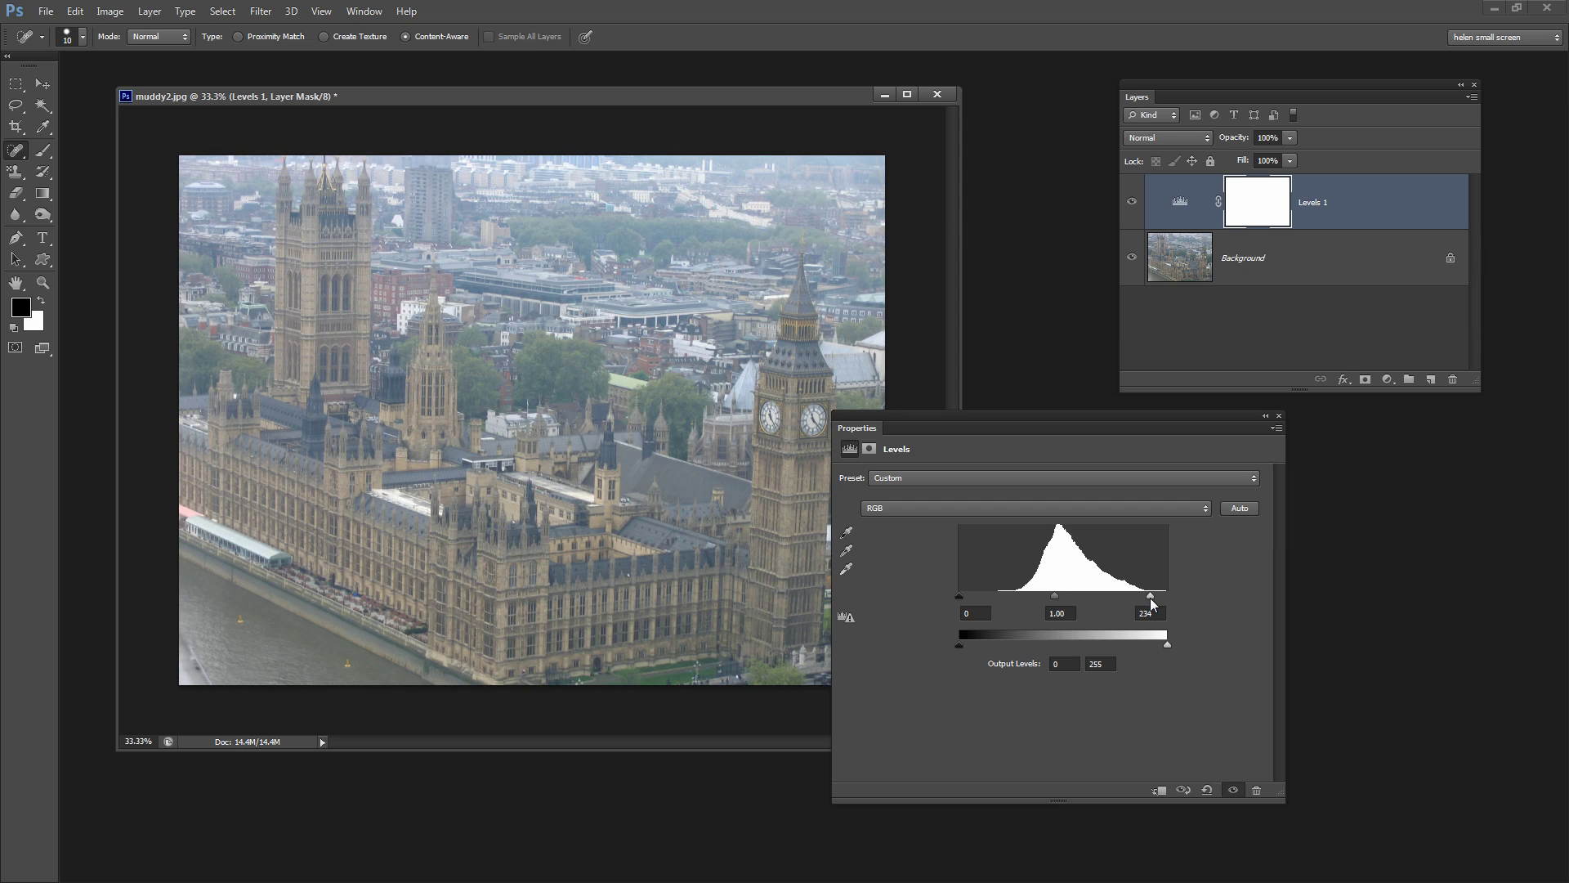
pyautogui.moveTo(1146, 600); pyautogui.dragTo(1150, 598)
pyautogui.moveTo(926, 427); pyautogui.dragTo(1040, 431)
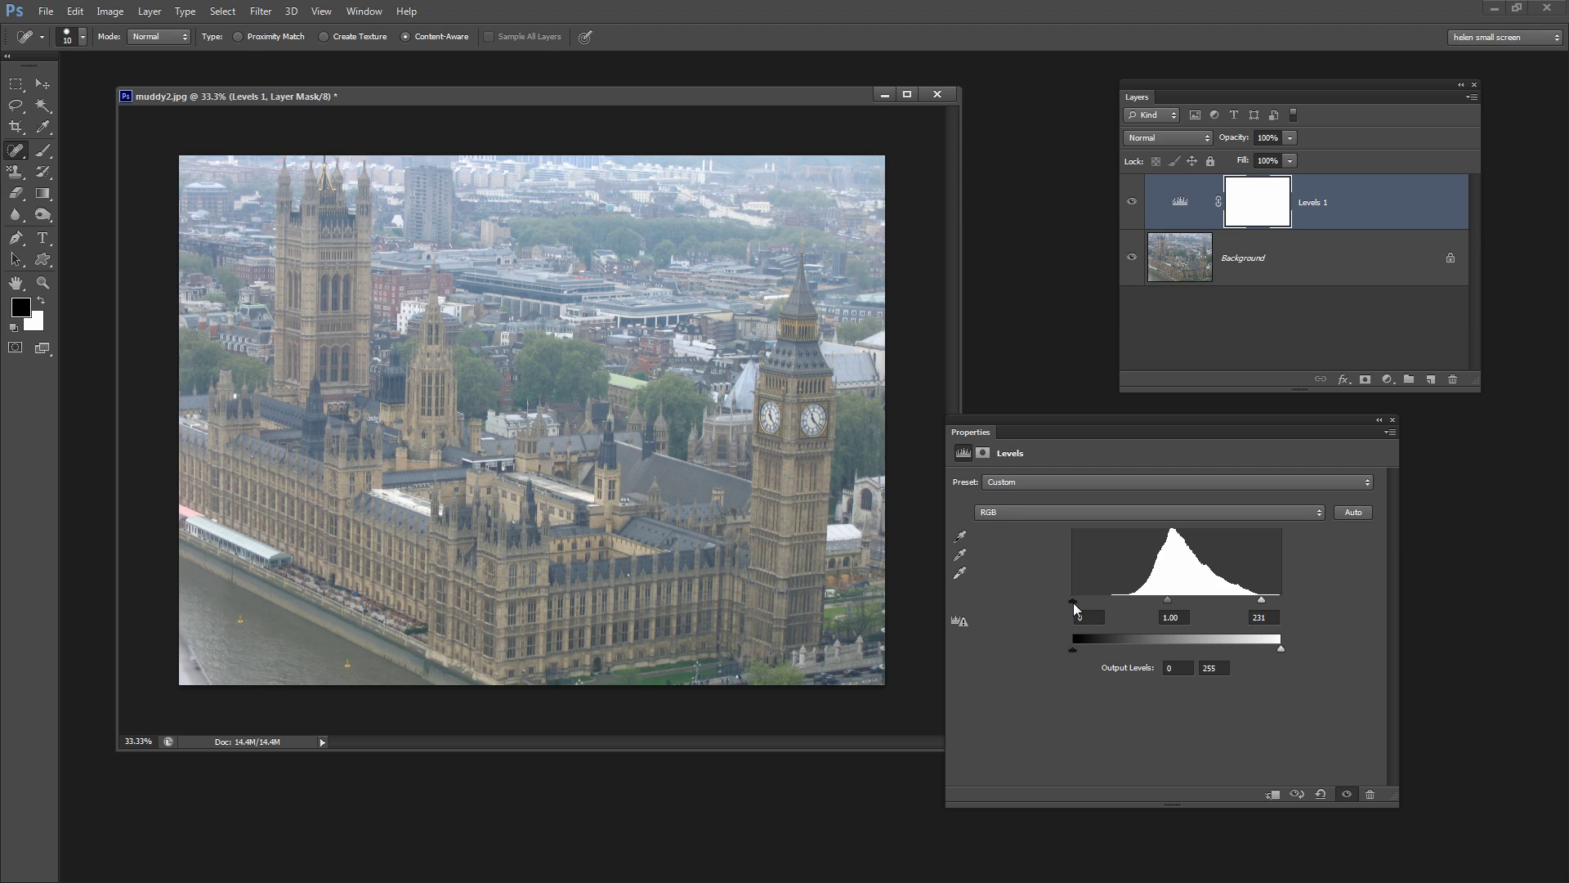
pyautogui.moveTo(1079, 605); pyautogui.dragTo(1132, 606)
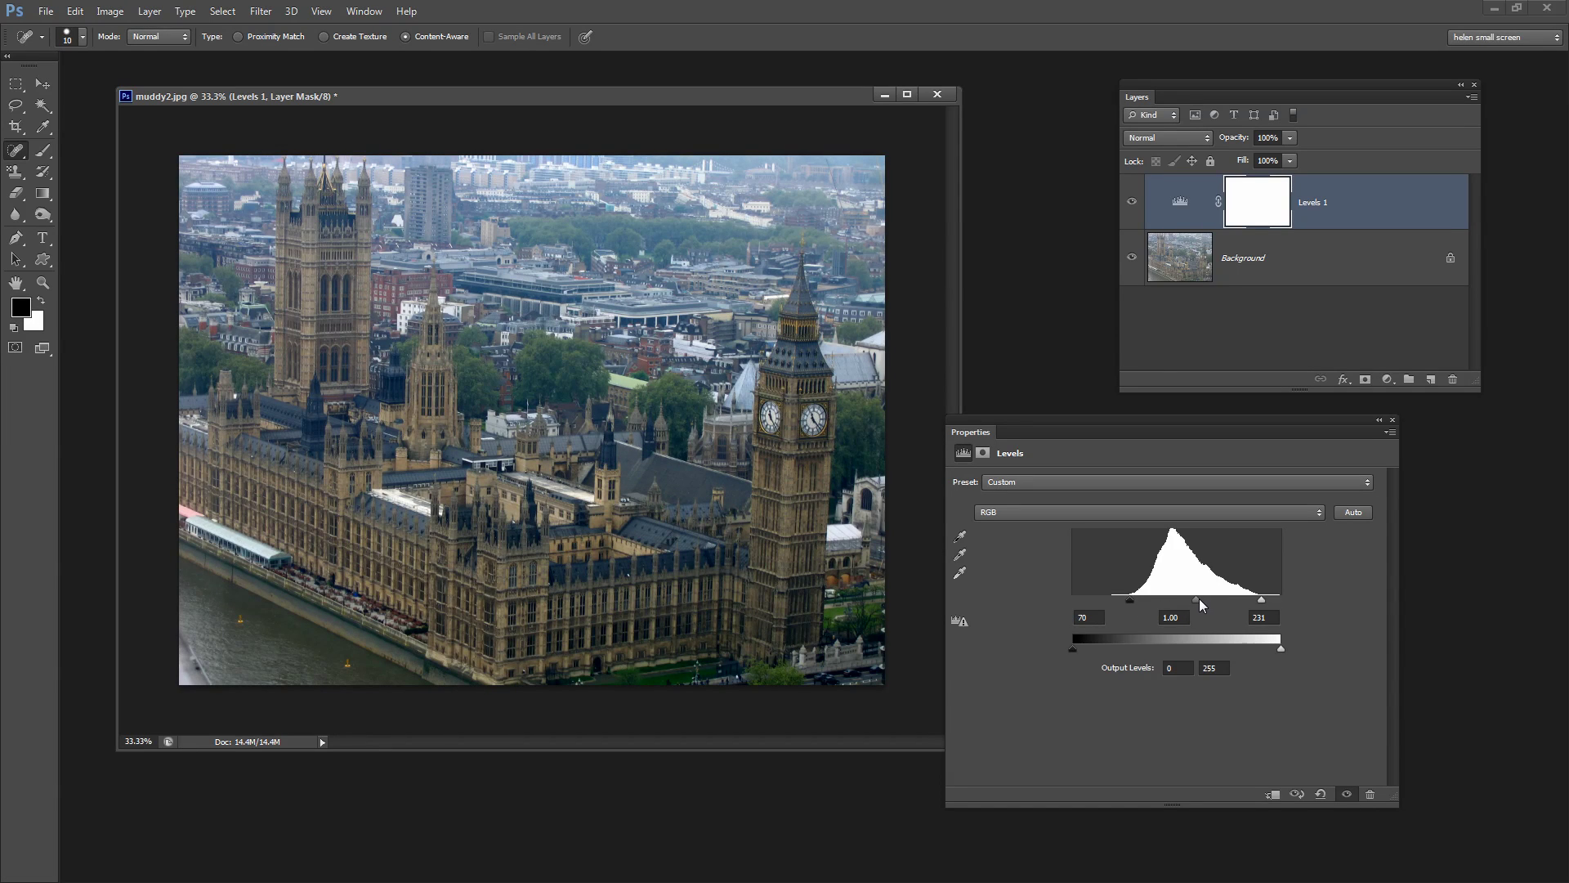
pyautogui.moveTo(1196, 602); pyautogui.dragTo(1199, 604)
pyautogui.click(1393, 420)
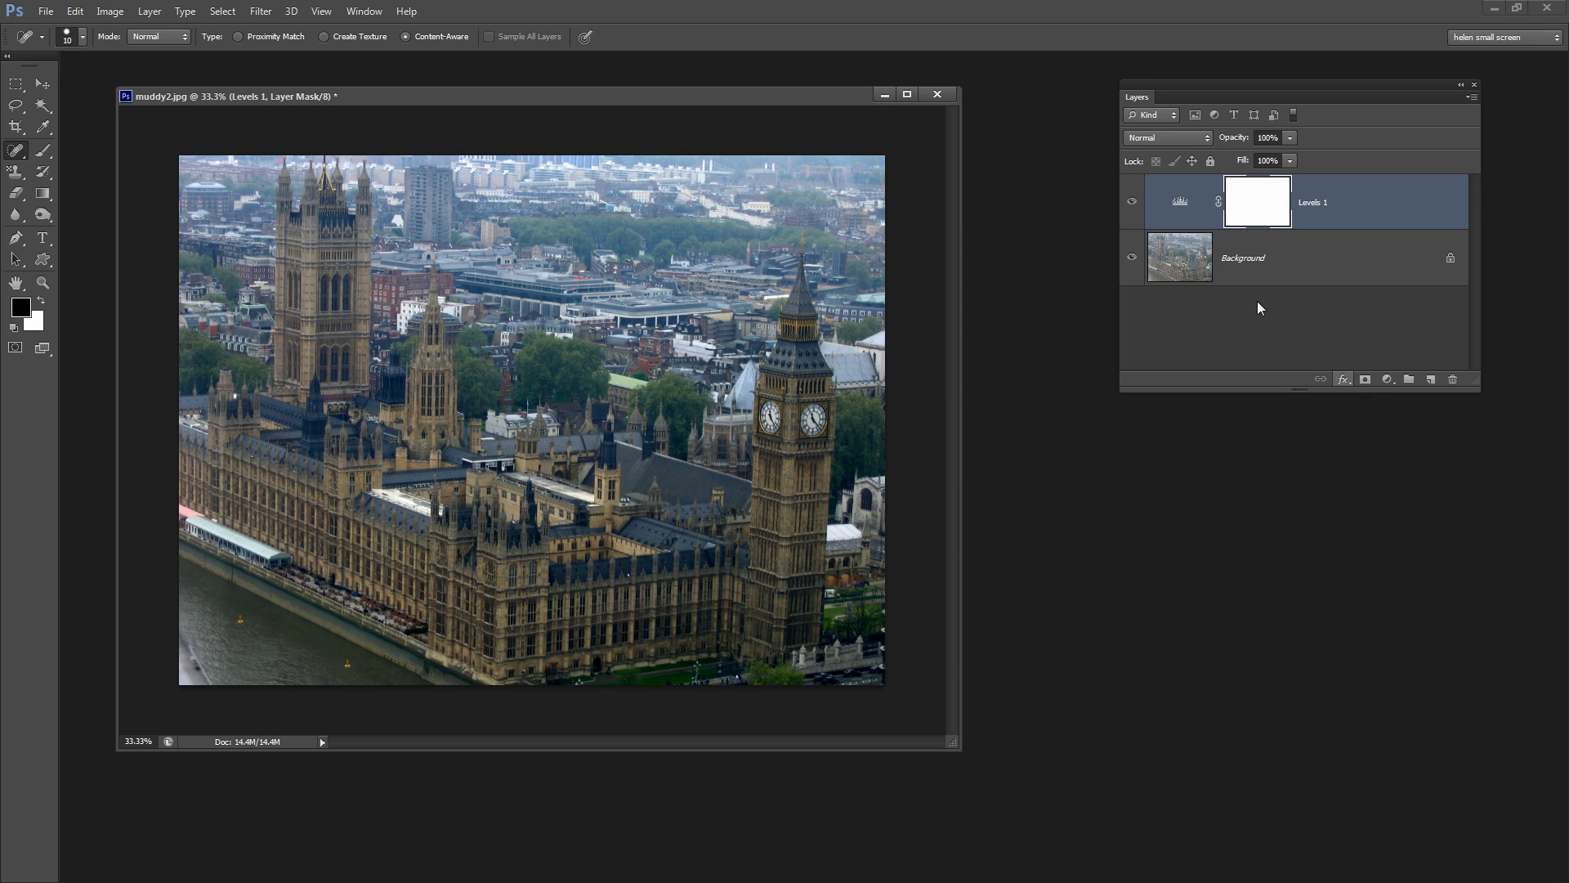
# Step: Compare Levels 1 on and off, then tweak the midtone gamma to 0.90
pyautogui.click(1129, 203)
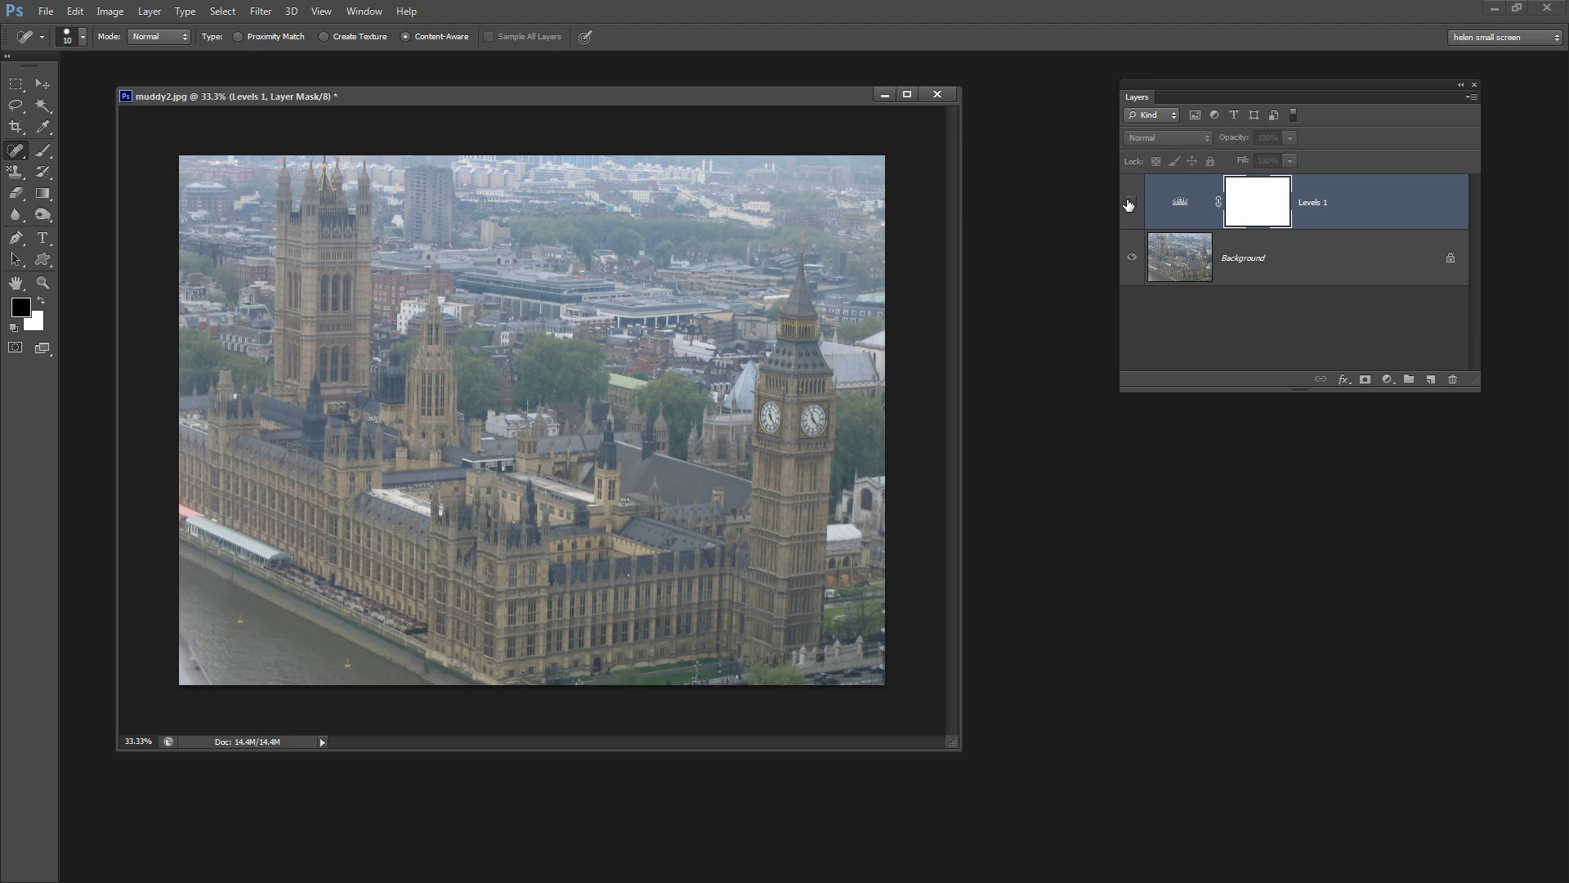
pyautogui.click(1130, 203)
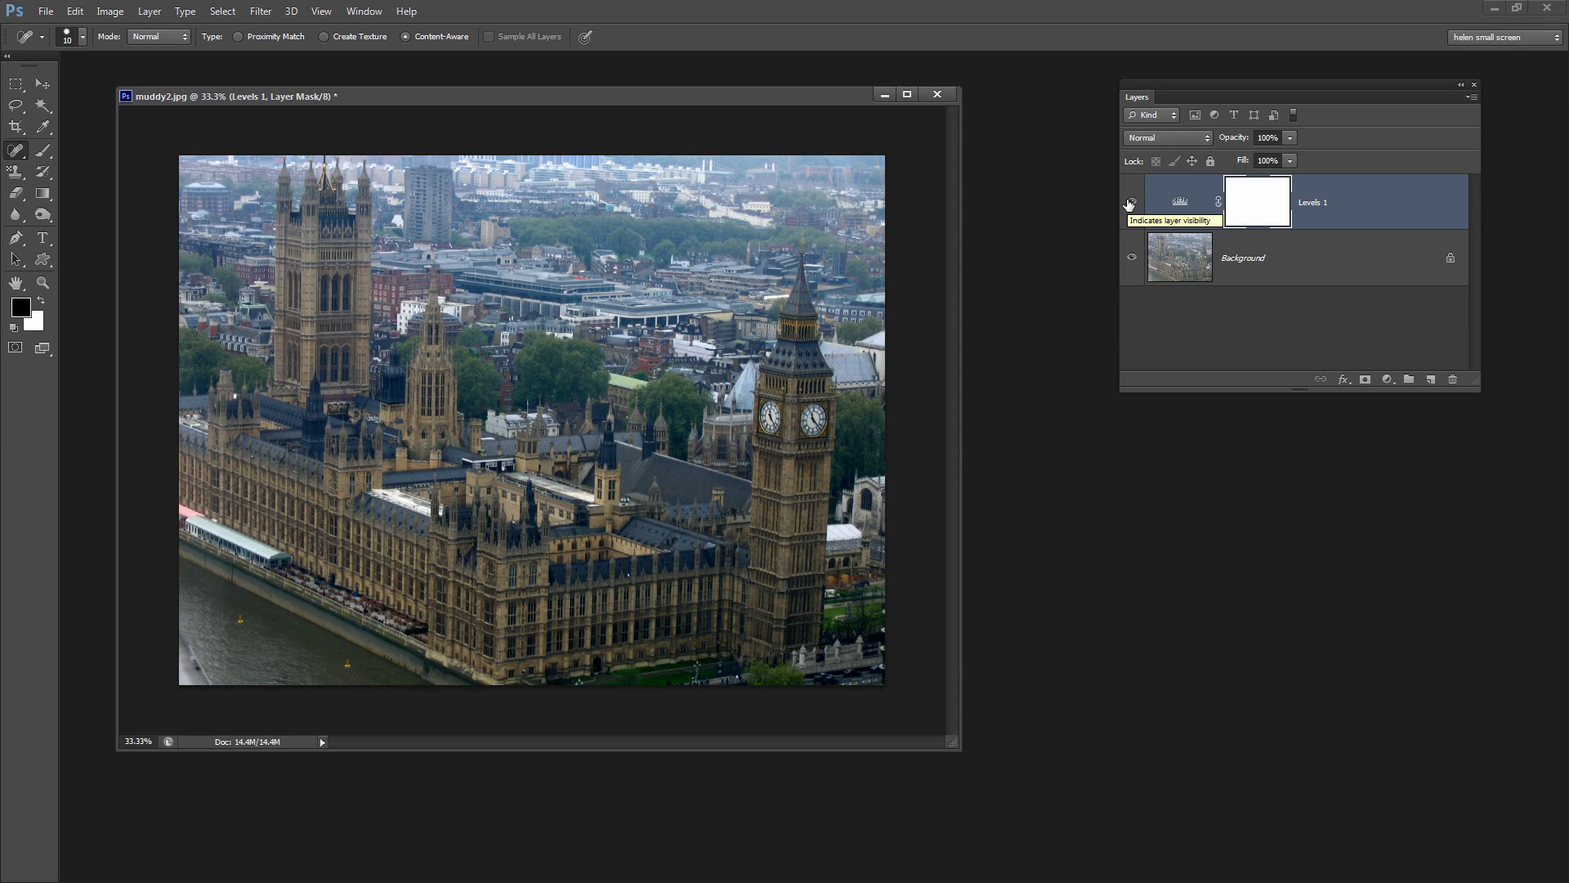
pyautogui.doubleClick(1177, 205)
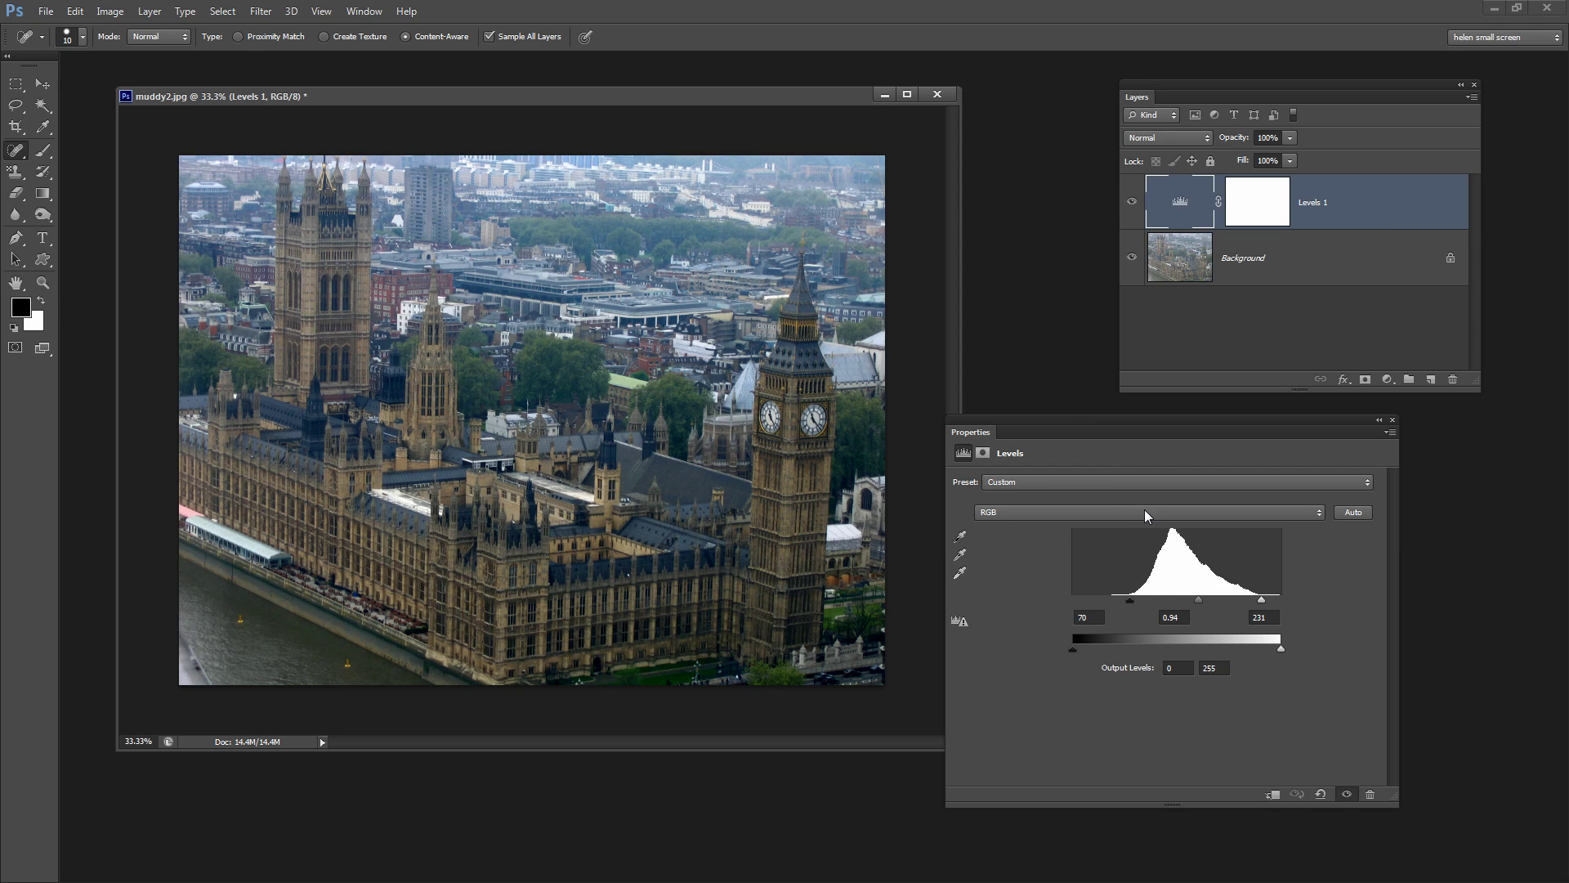
pyautogui.moveTo(1199, 599); pyautogui.dragTo(1200, 599)
pyautogui.click(1393, 420)
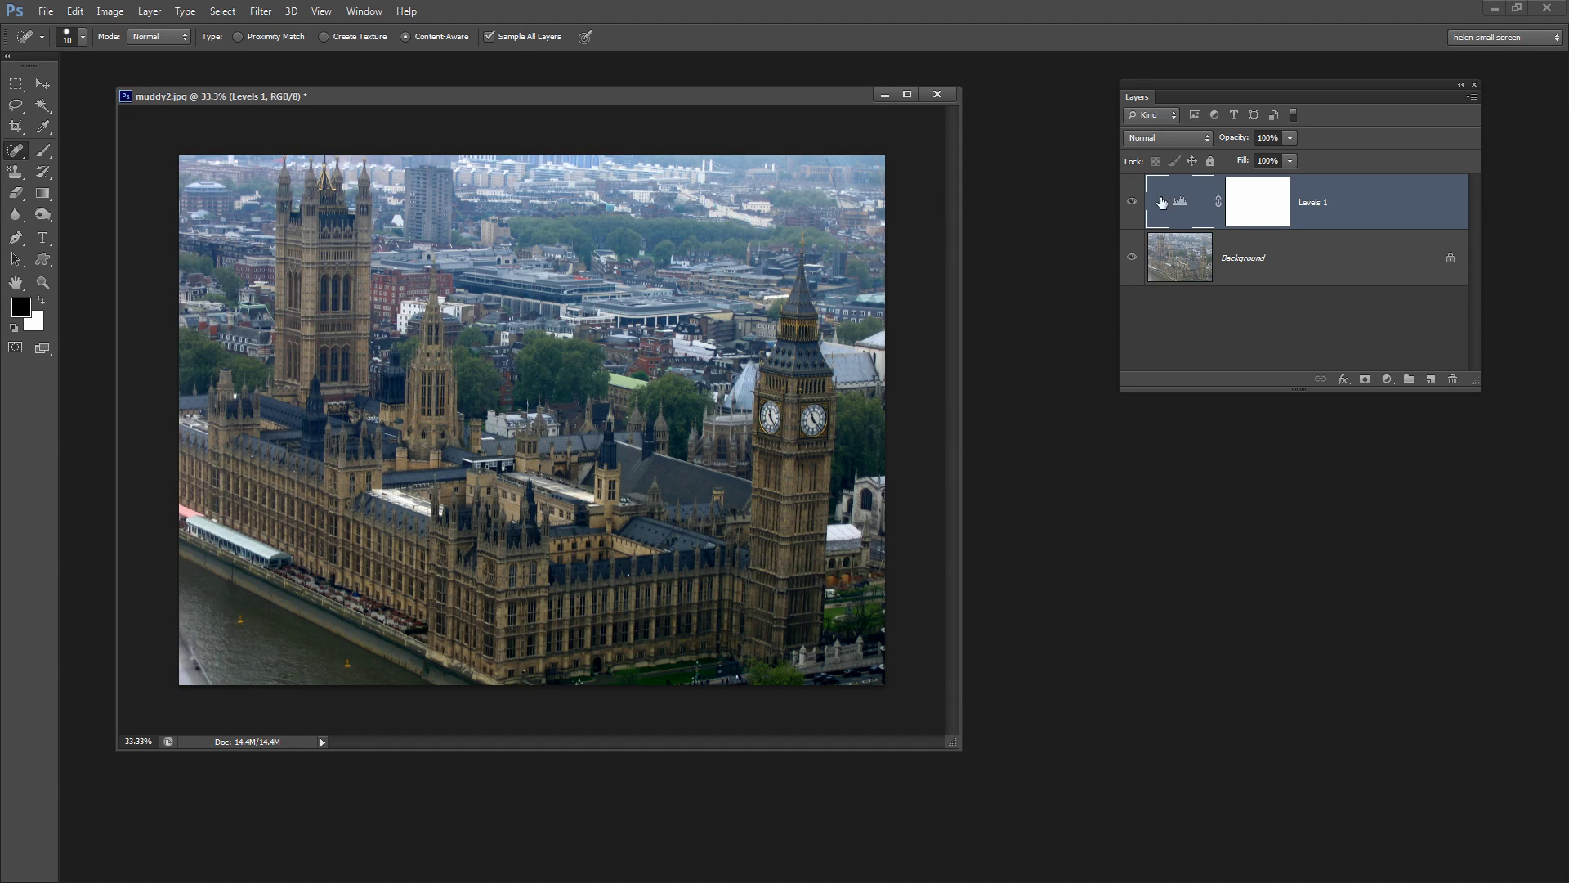
# Step: Compare again, set the black point to 67, and enlarge the document window
pyautogui.click(1131, 201)
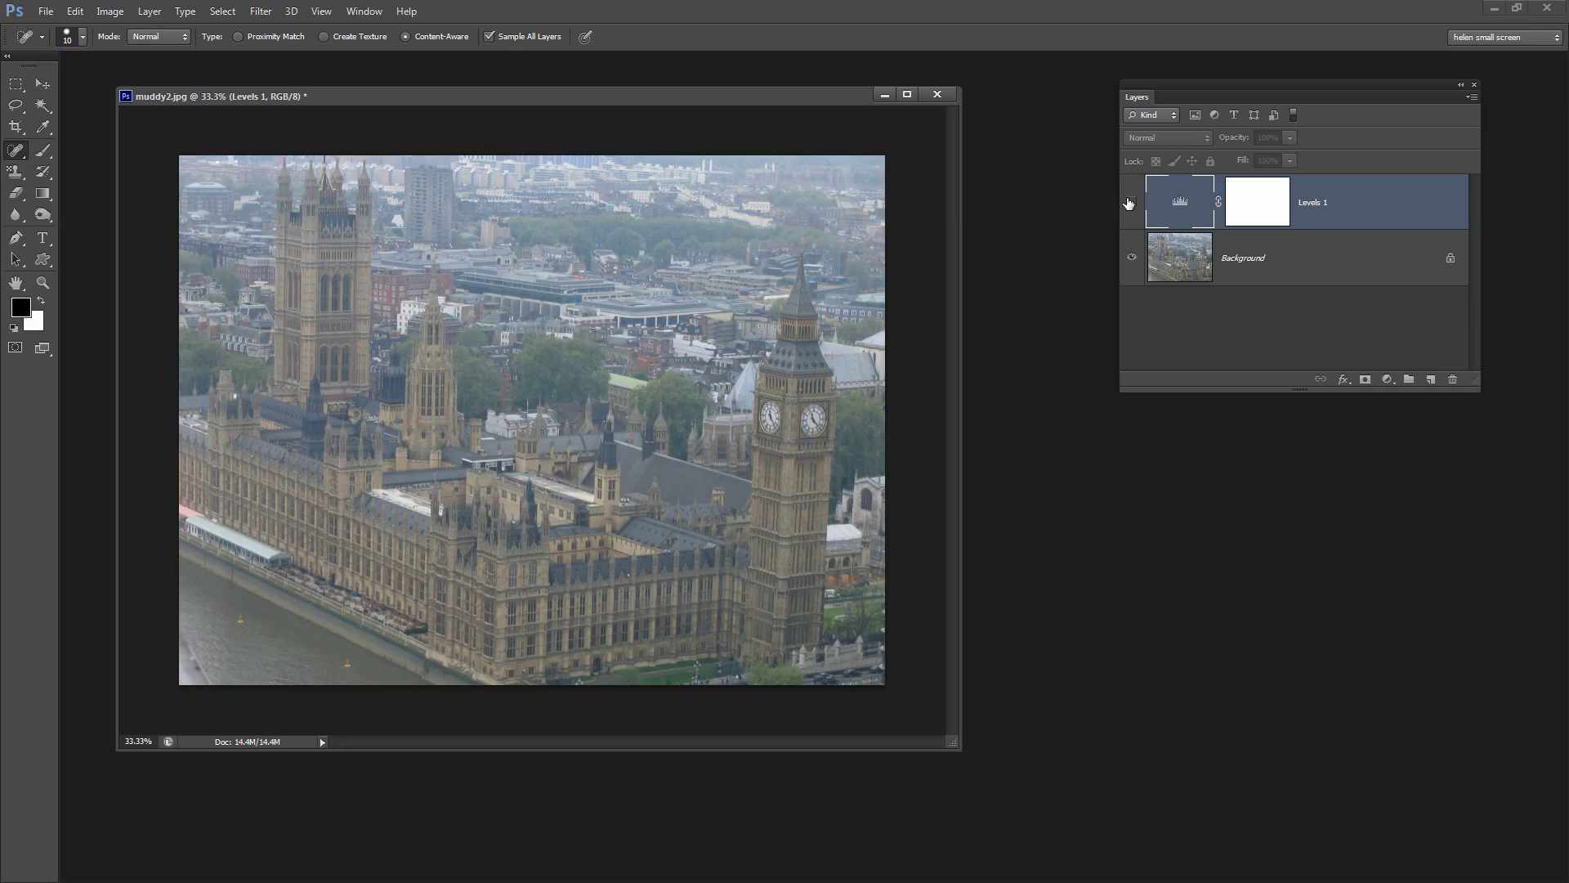
pyautogui.click(1130, 201)
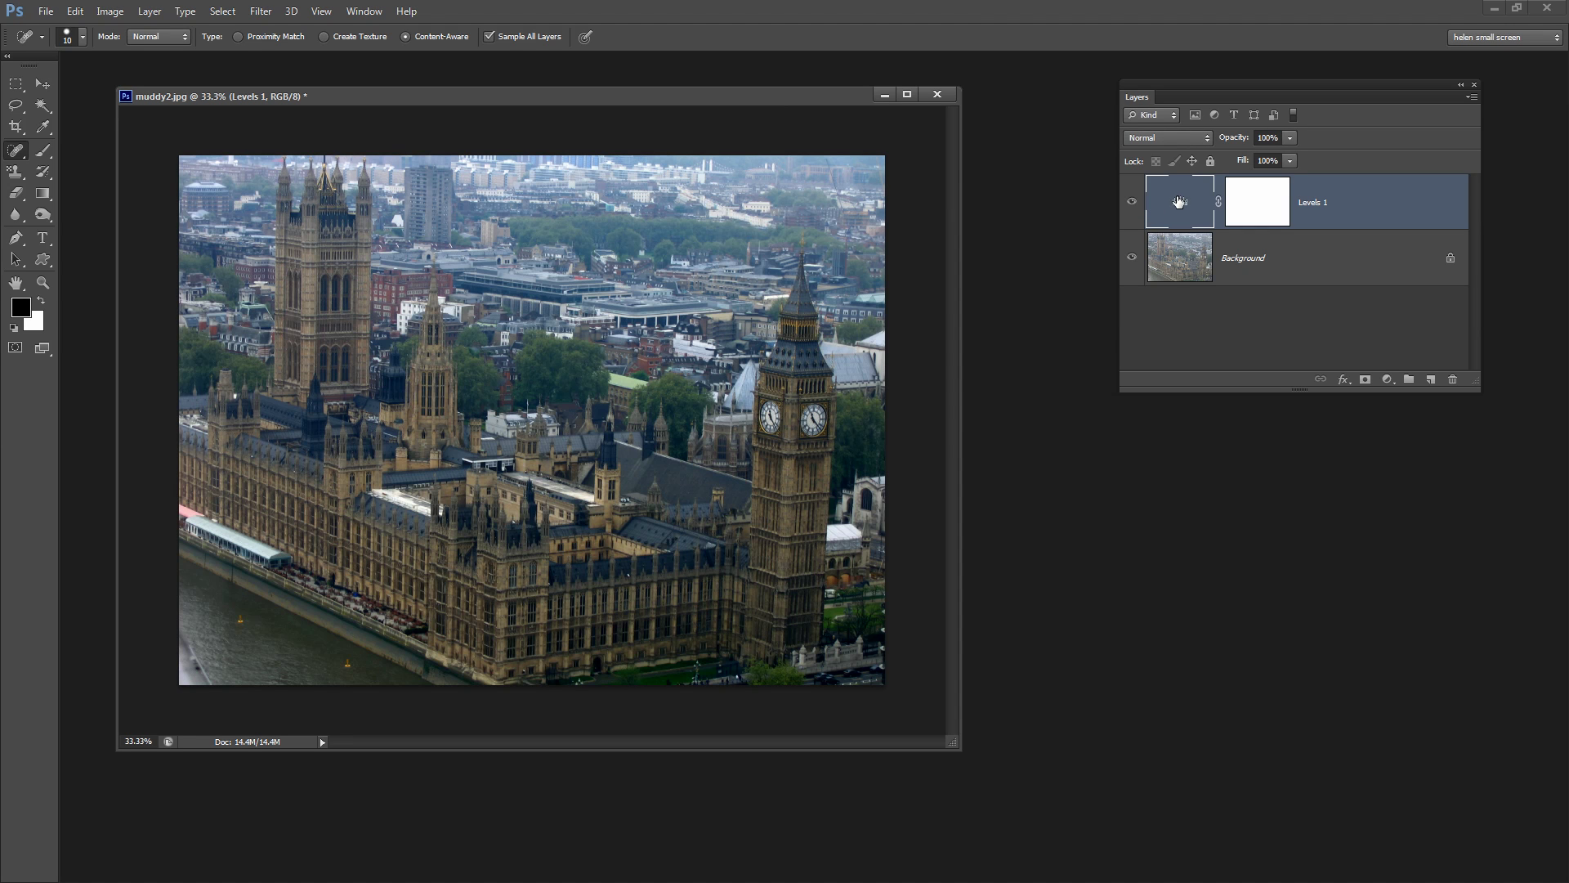
pyautogui.doubleClick(1179, 202)
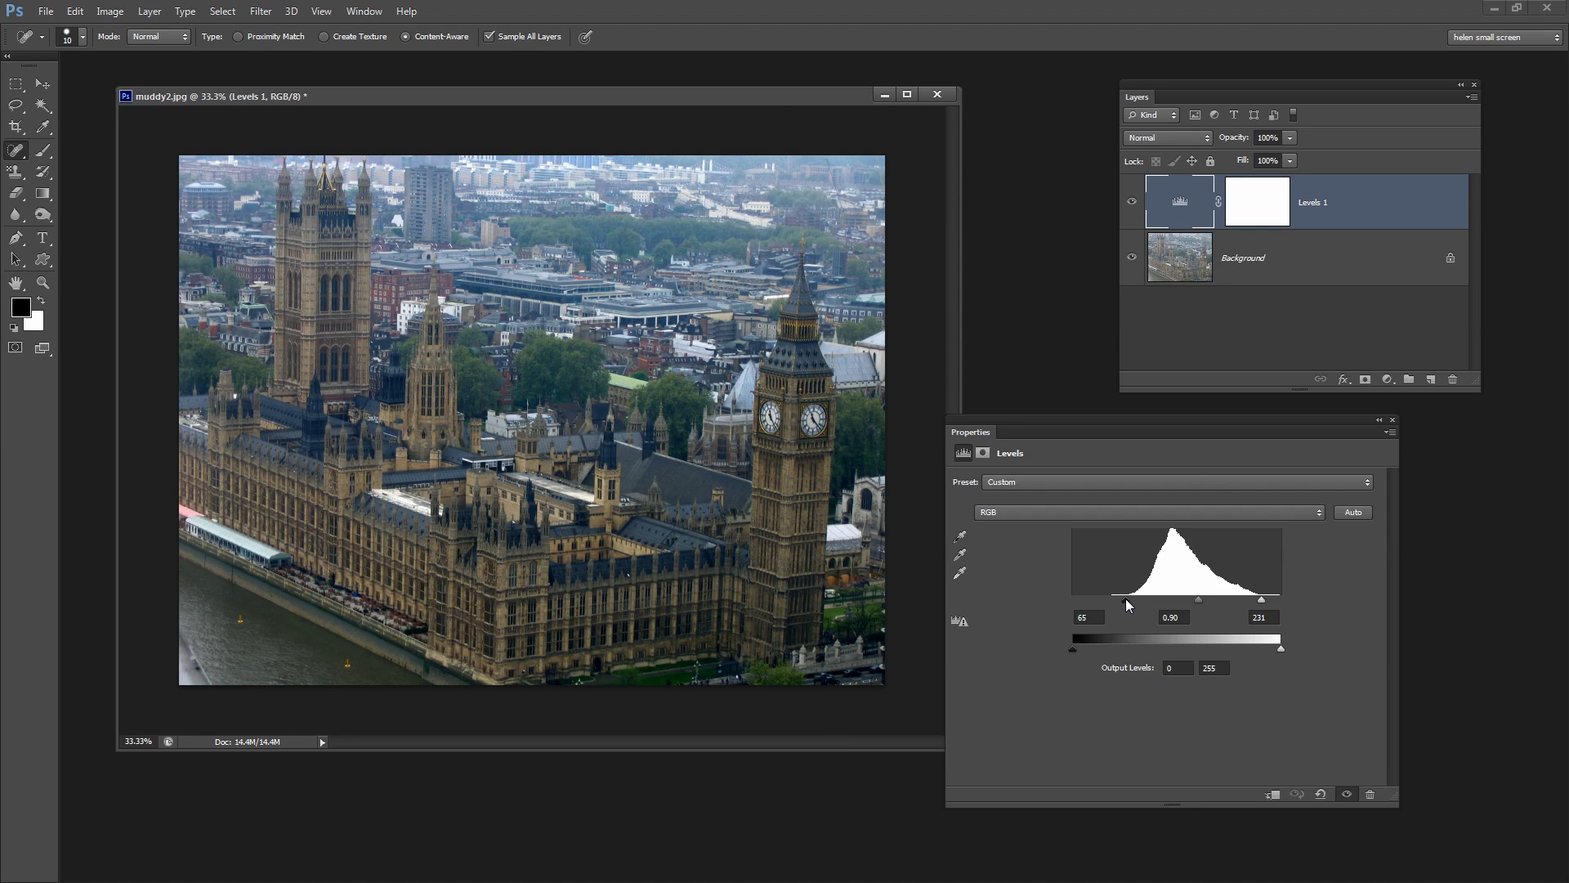
pyautogui.moveTo(1128, 605); pyautogui.dragTo(1130, 605)
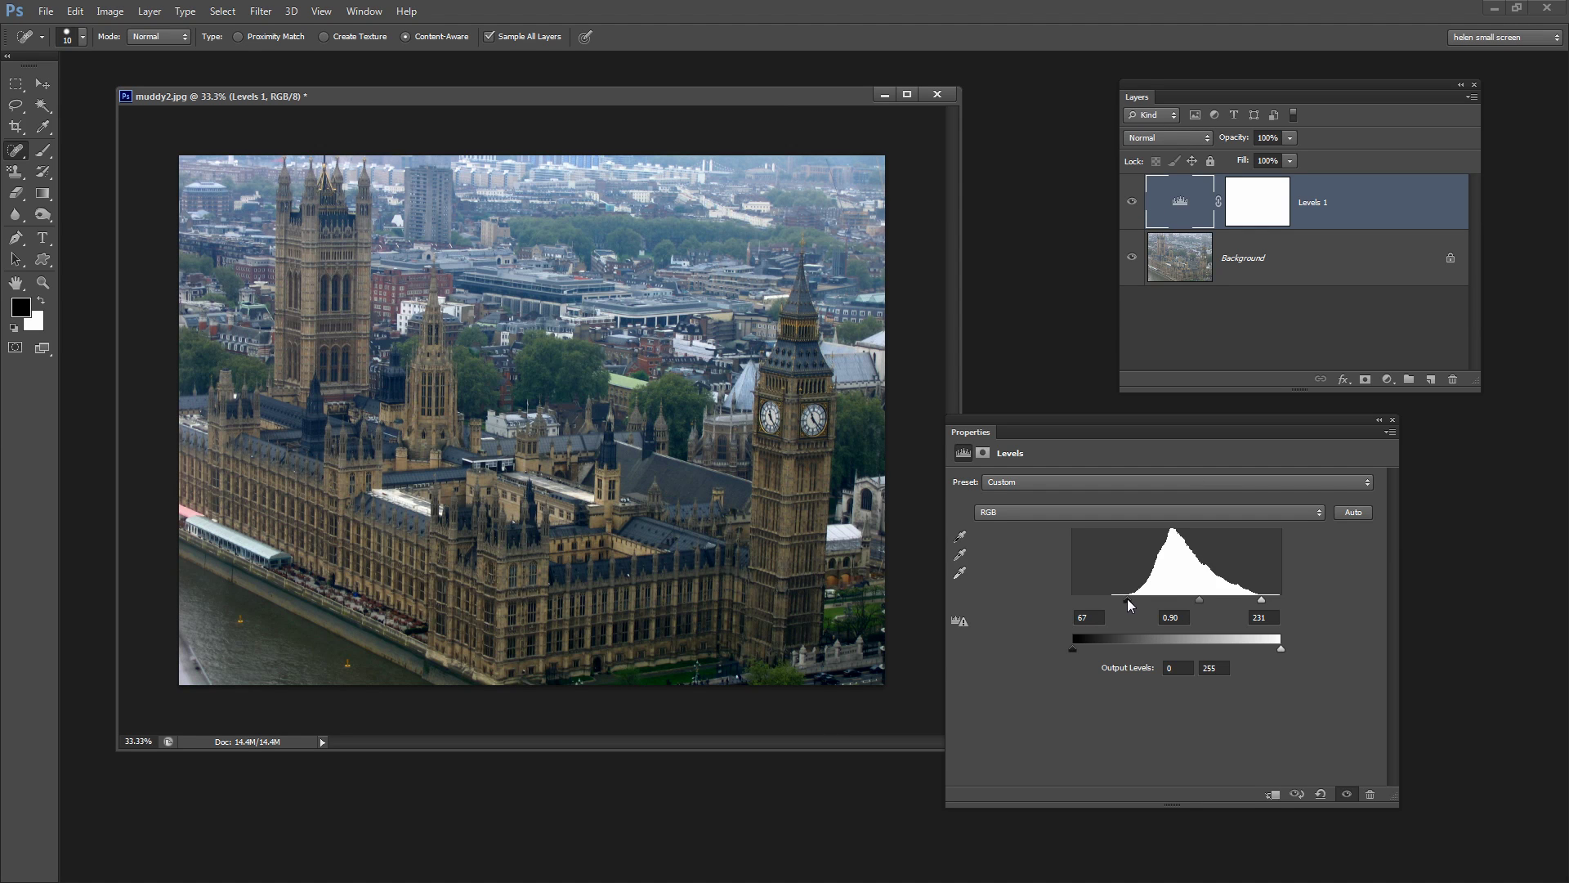
pyautogui.click(1393, 422)
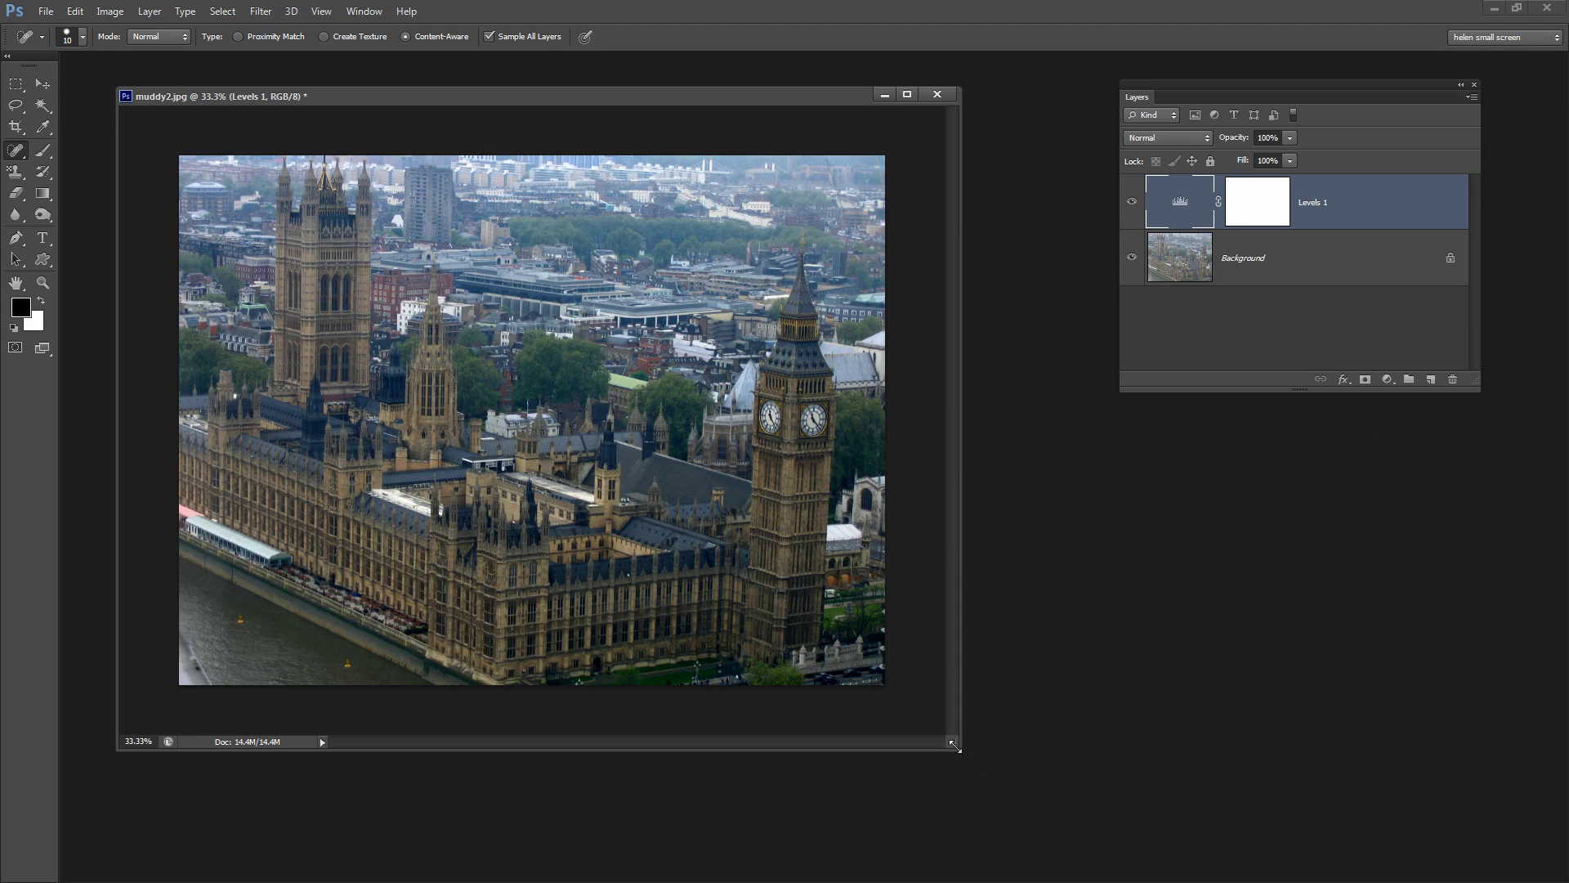
pyautogui.moveTo(962, 756); pyautogui.dragTo(1106, 807)
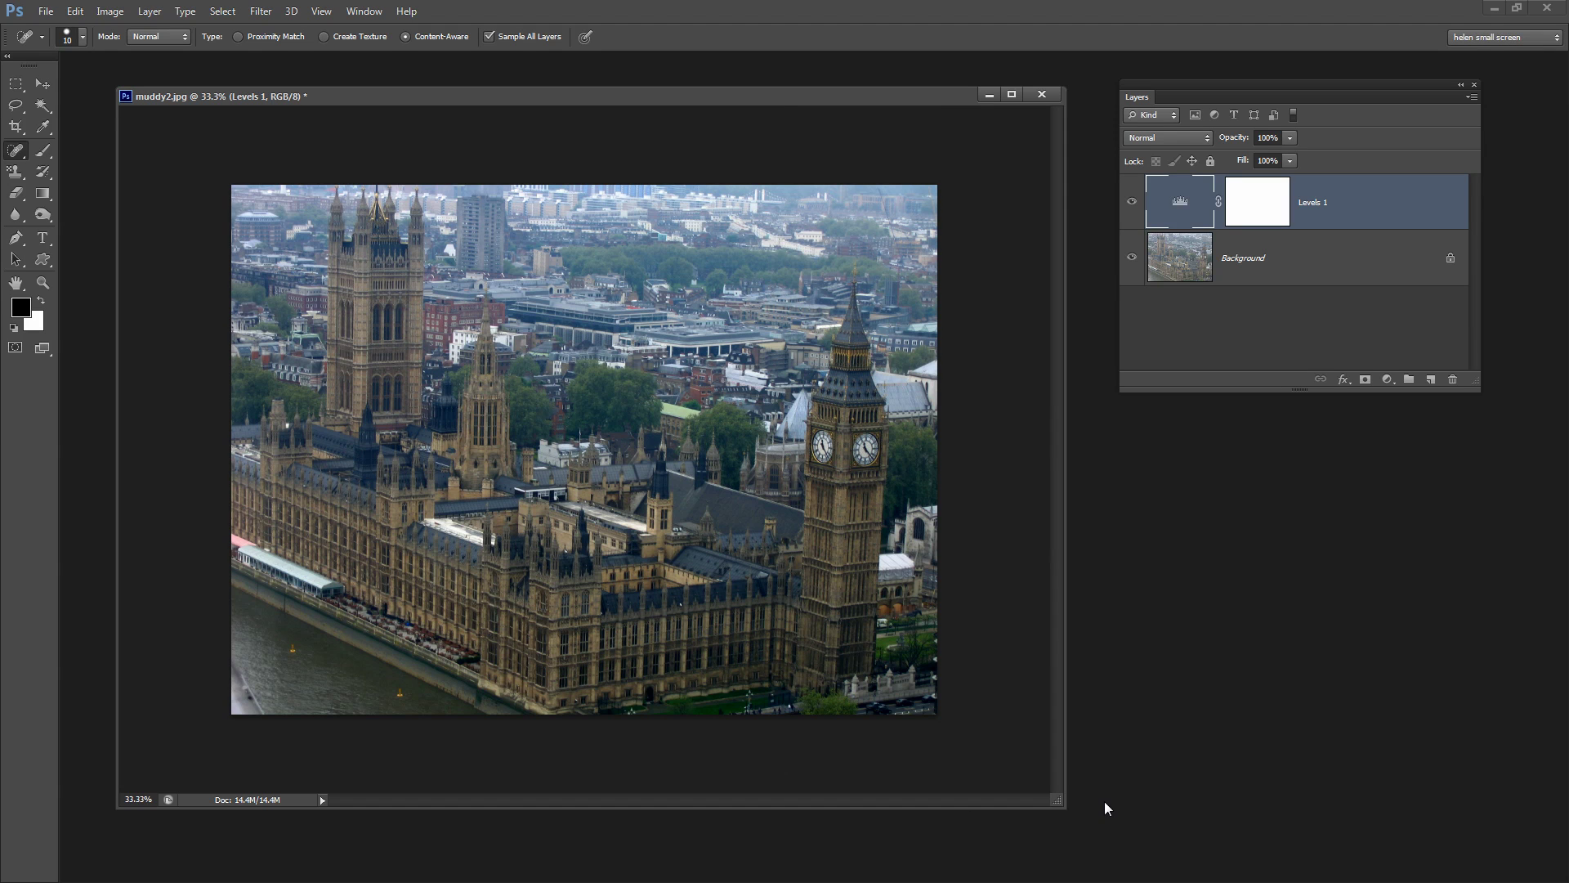